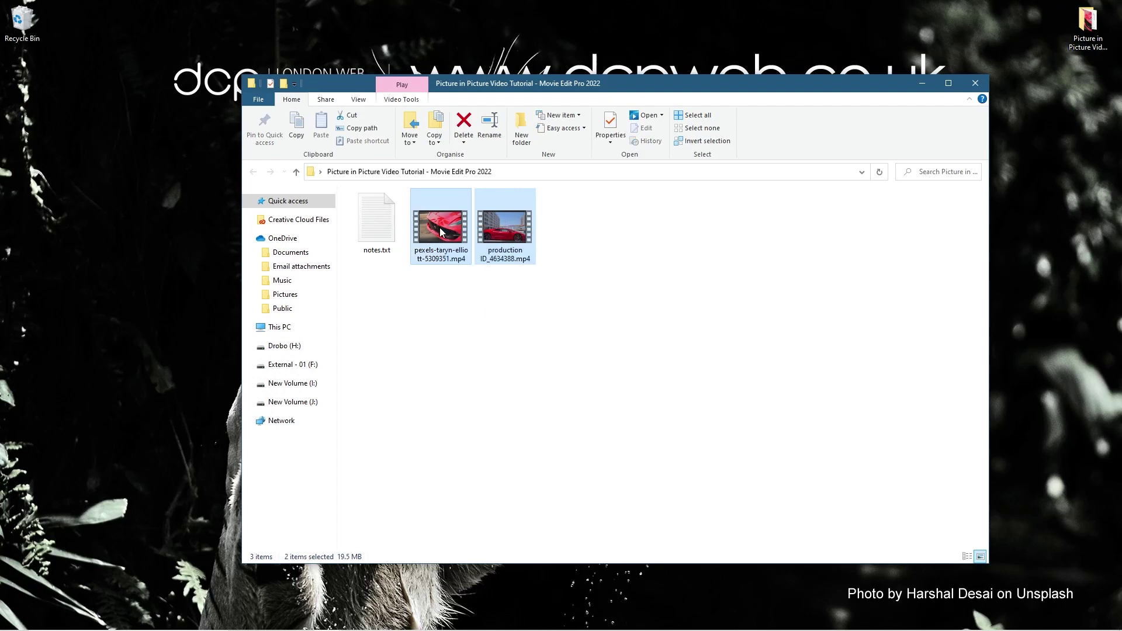
# Bring Movie Edit Pro Premium to the front from the taskbar
pyautogui.moveTo(744, 624)
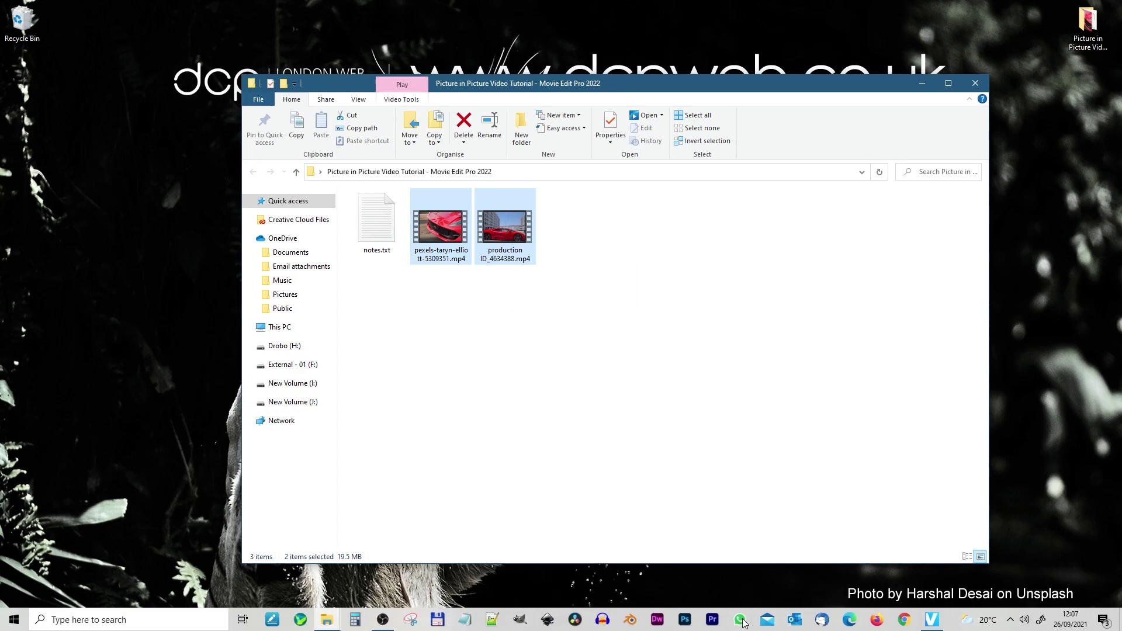
pyautogui.click(927, 625)
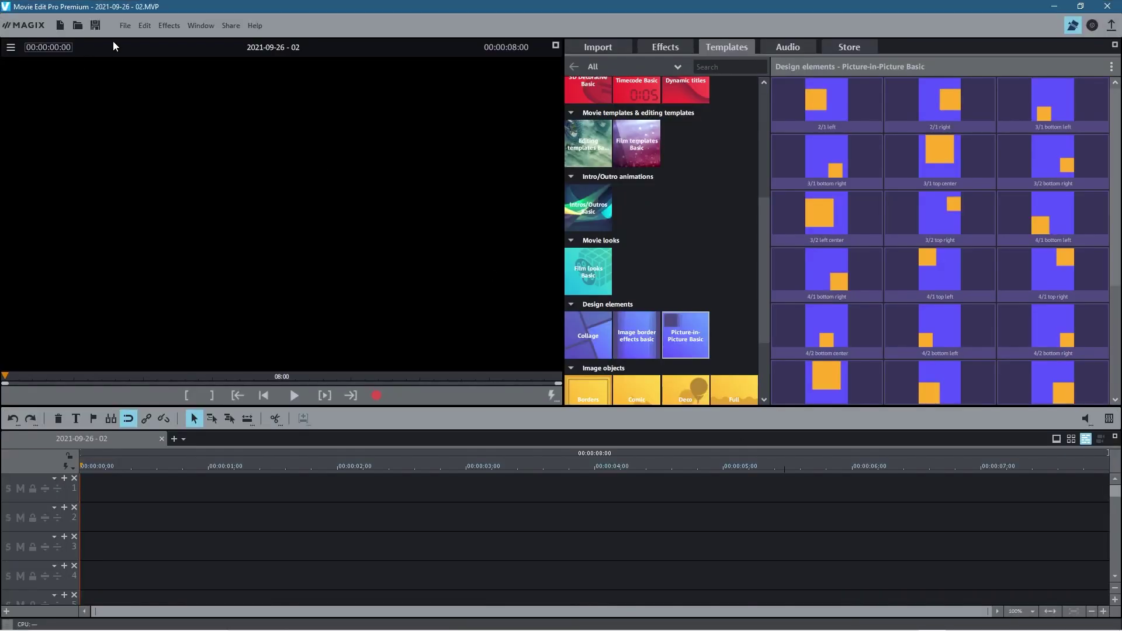
# Create a new, empty project with the default settings
pyautogui.click(123, 25)
pyautogui.click(129, 43)
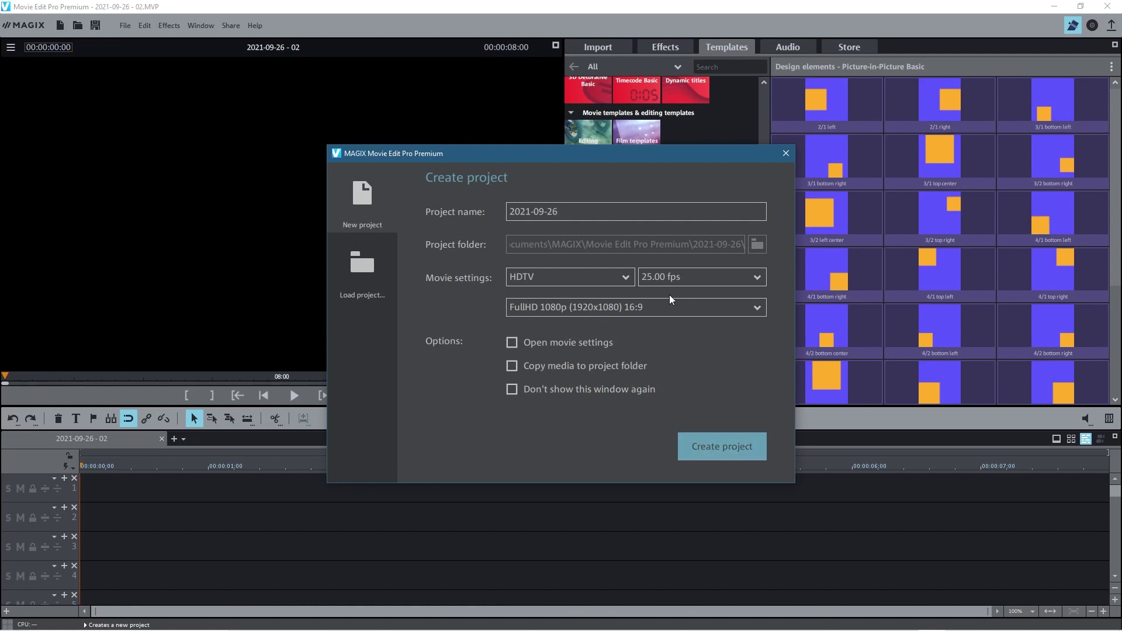
pyautogui.click(695, 451)
# Drag both car videos from Explorer onto track 1 back to back, then review the footage
pyautogui.hotkey('alt', 'Tab')
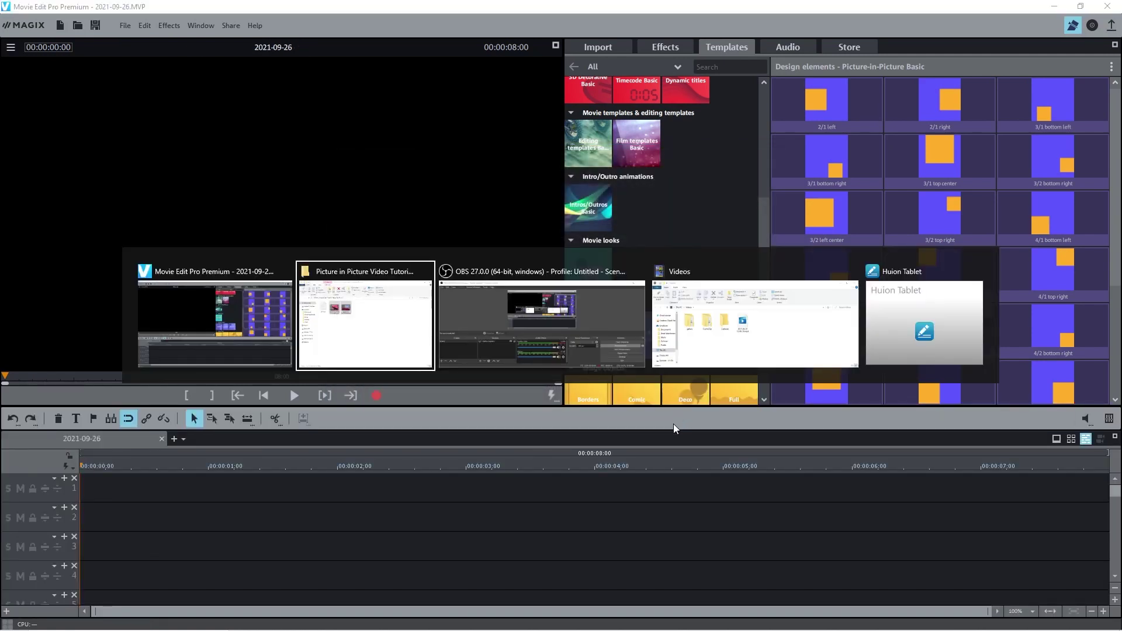
pyautogui.moveTo(608, 353); pyautogui.dragTo(108, 491)
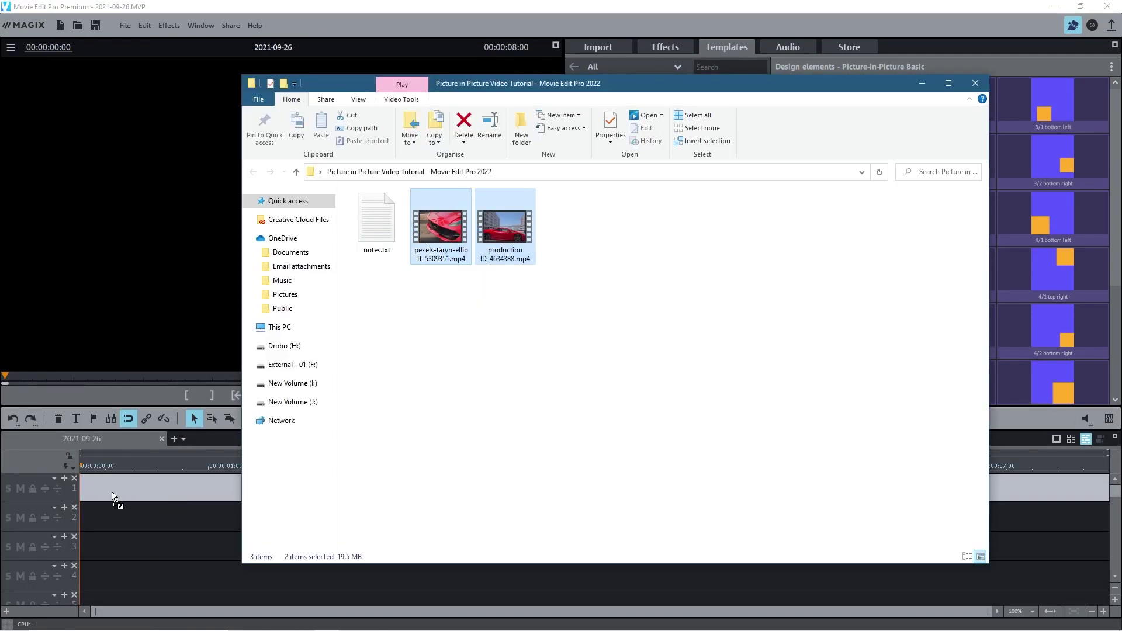
pyautogui.moveTo(523, 241); pyautogui.dragTo(152, 489)
pyautogui.scroll(5, 685, 153)
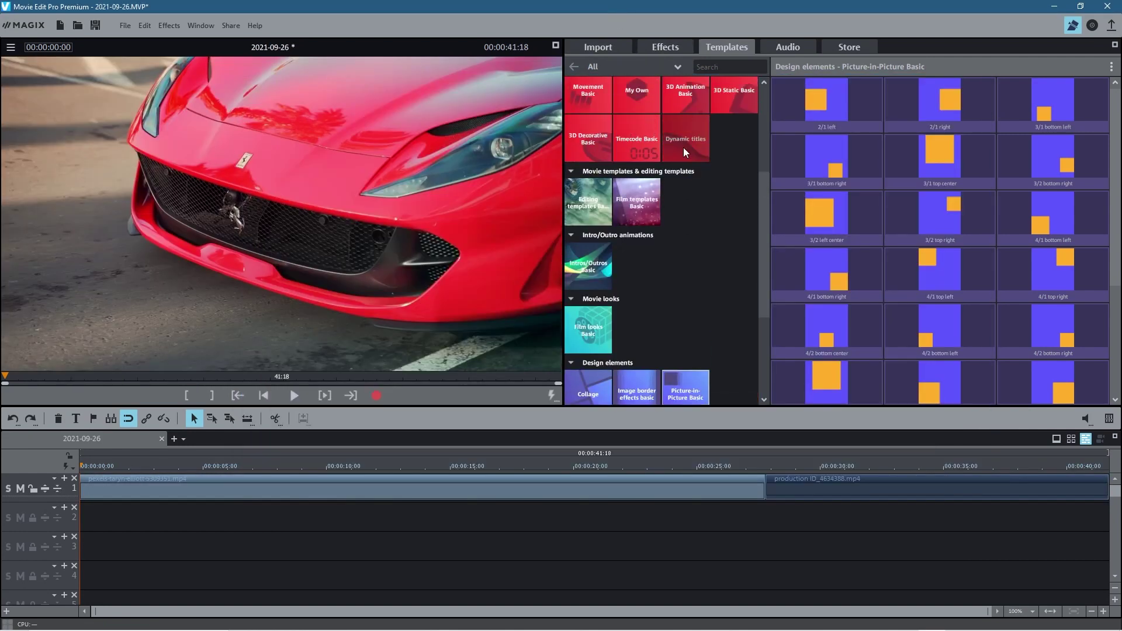
pyautogui.click(592, 107)
pyautogui.click(591, 47)
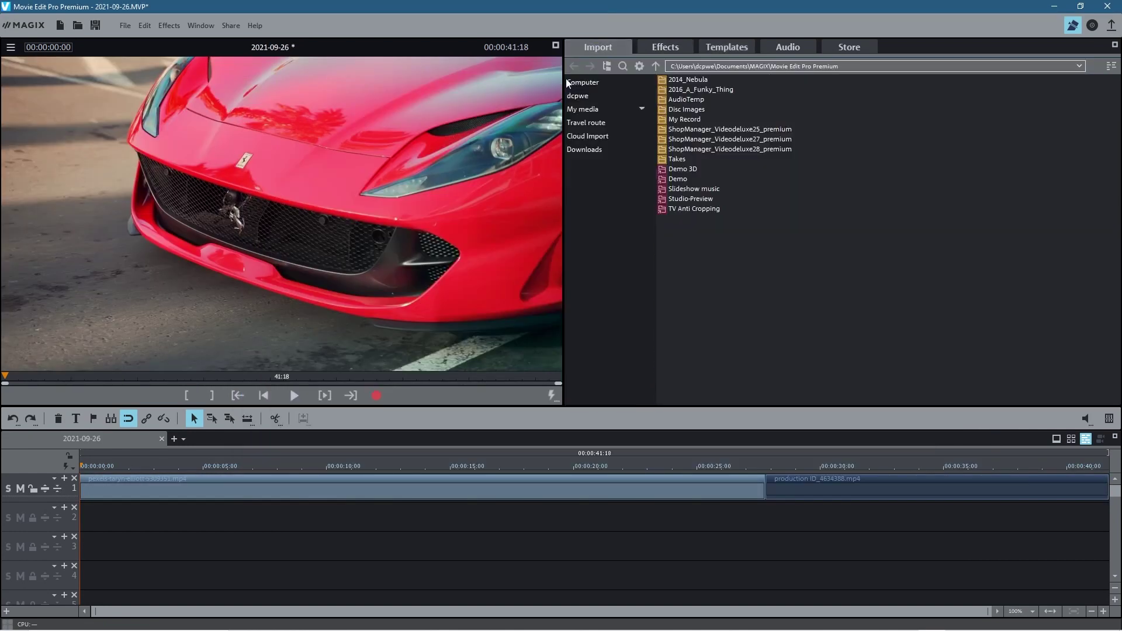
pyautogui.moveTo(494, 455); pyautogui.dragTo(891, 449)
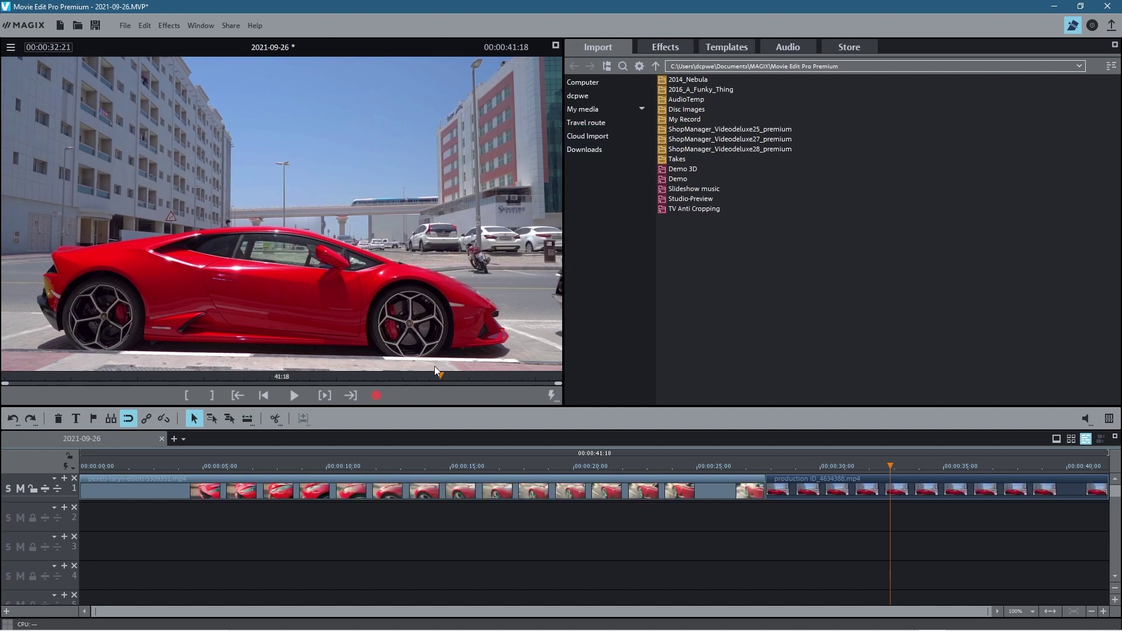
# Move the production clip to 0:00 on track 1 and trim the track 2 pexels clip to end at 13:23
pyautogui.click(383, 494)
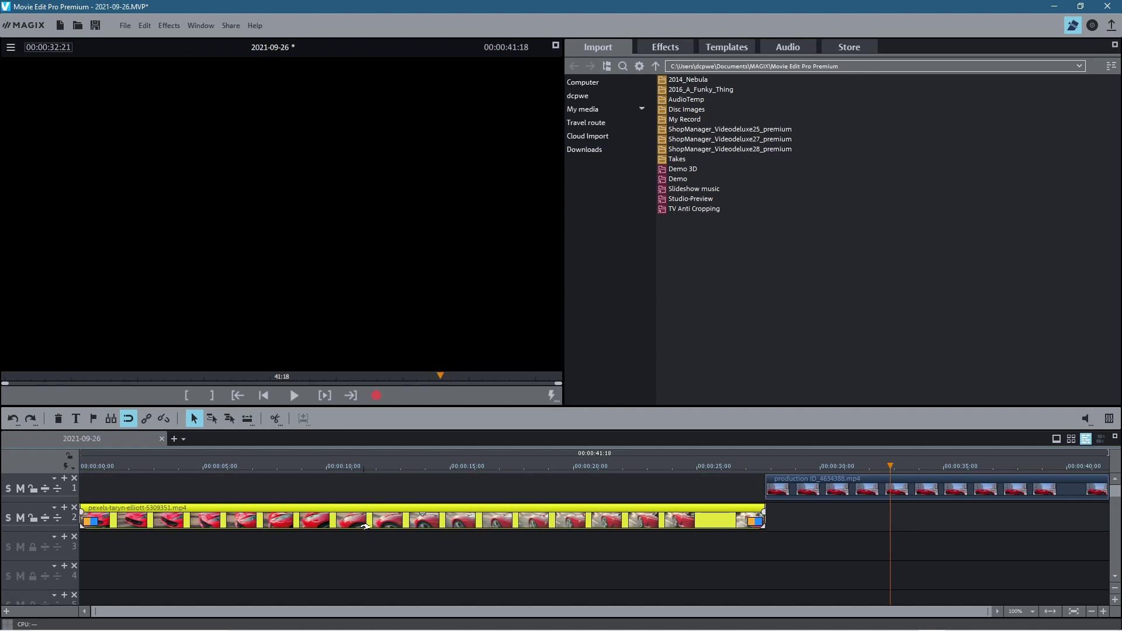
pyautogui.moveTo(788, 488); pyautogui.dragTo(101, 487)
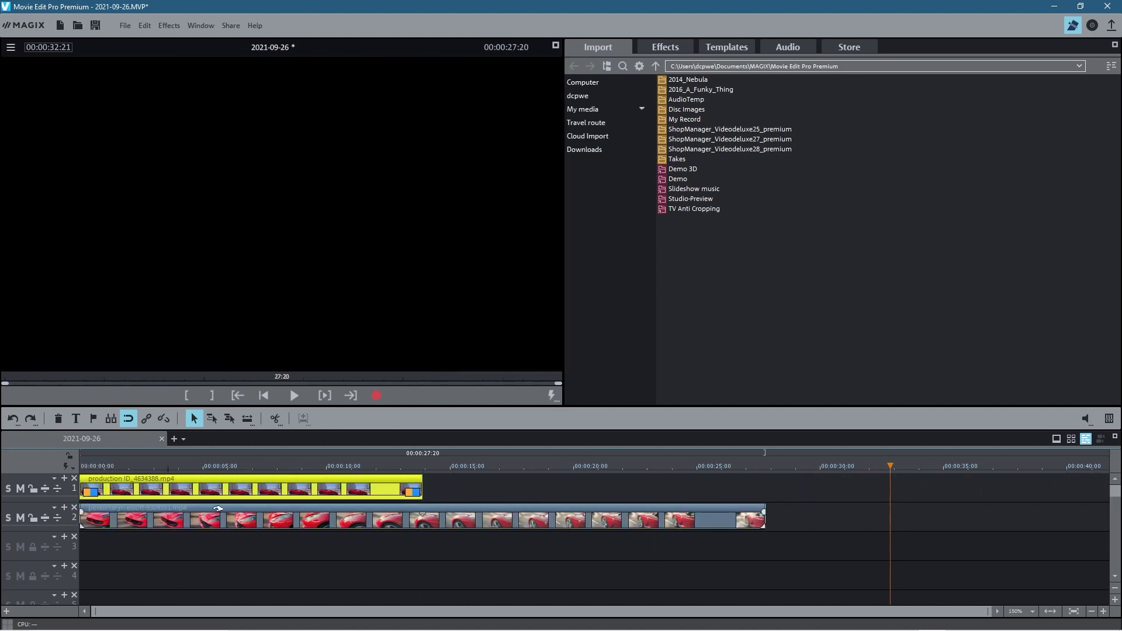
pyautogui.click(763, 518)
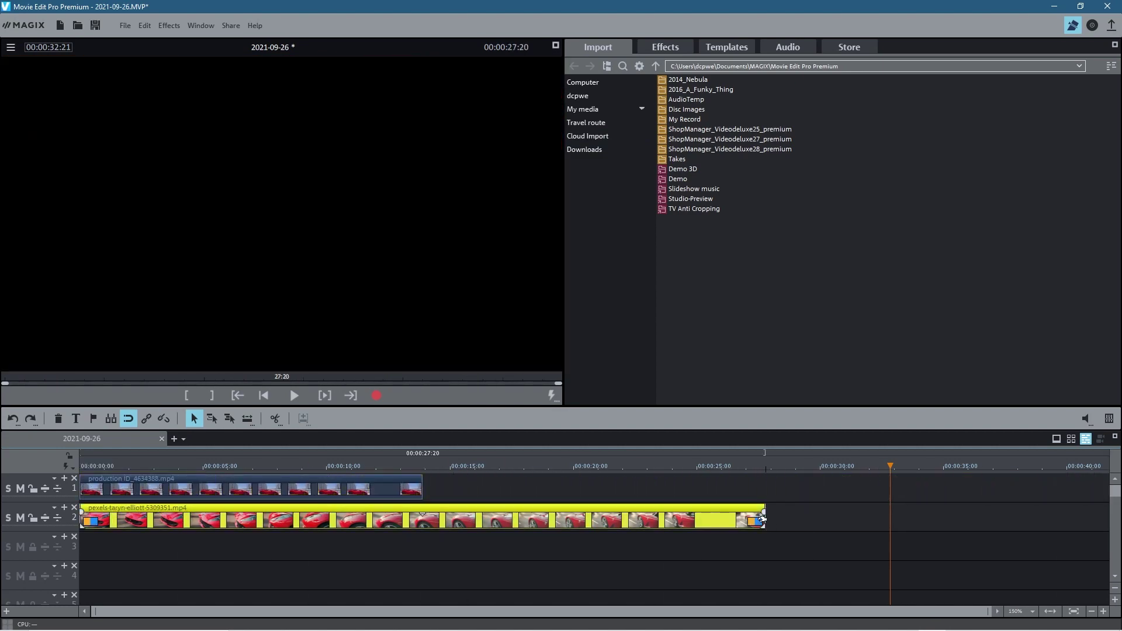
pyautogui.moveTo(763, 518); pyautogui.dragTo(422, 519)
pyautogui.click(526, 511)
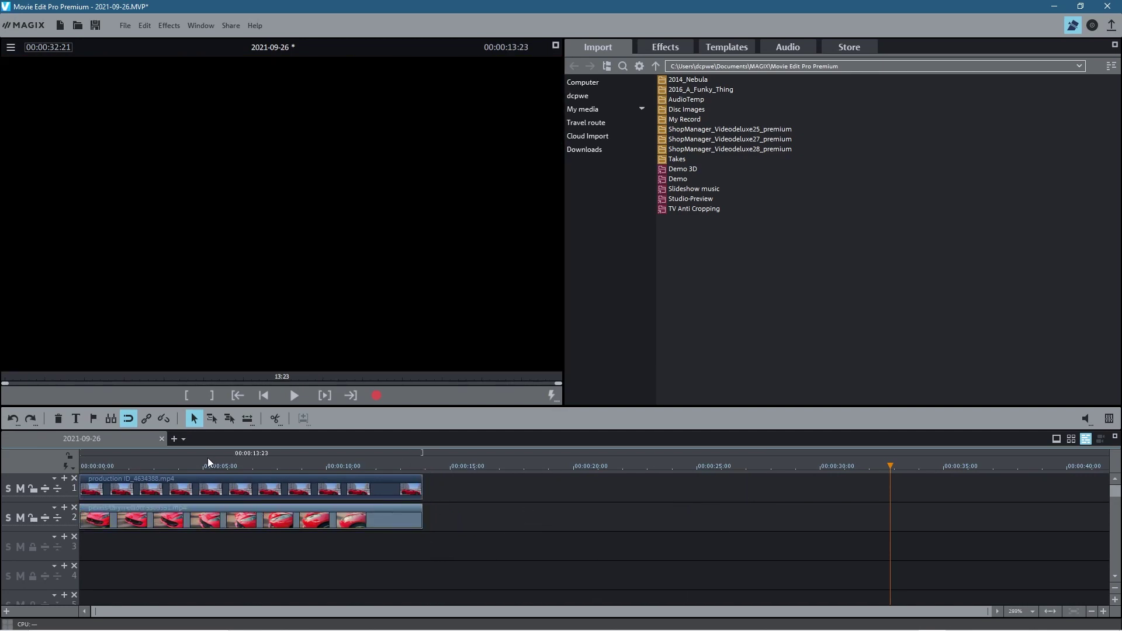
pyautogui.moveTo(198, 462); pyautogui.dragTo(396, 491)
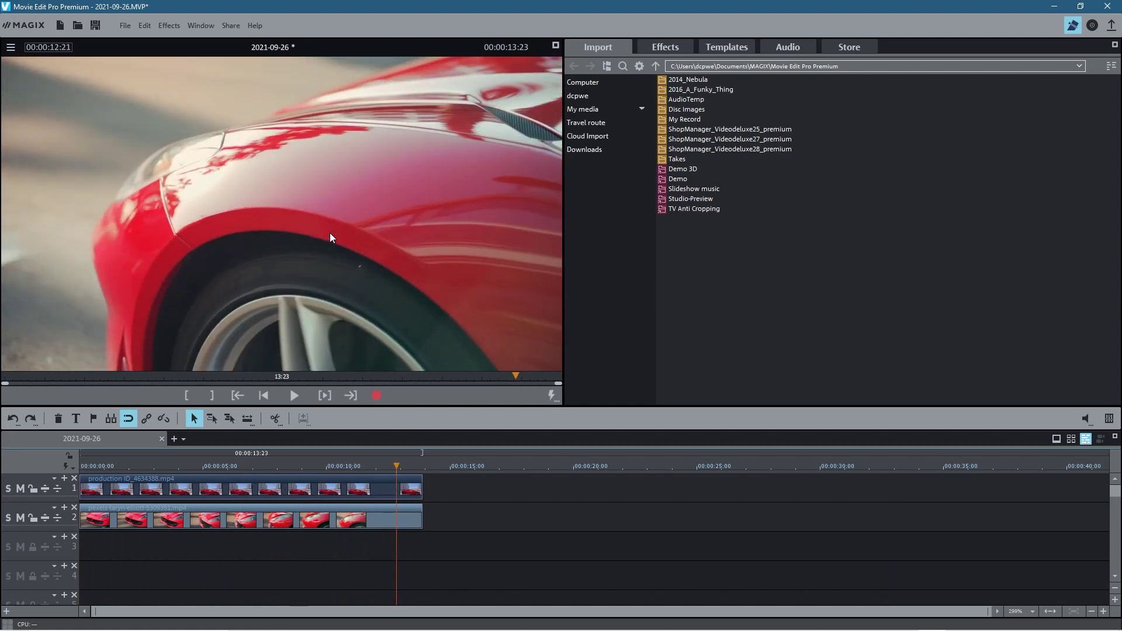
pyautogui.click(292, 494)
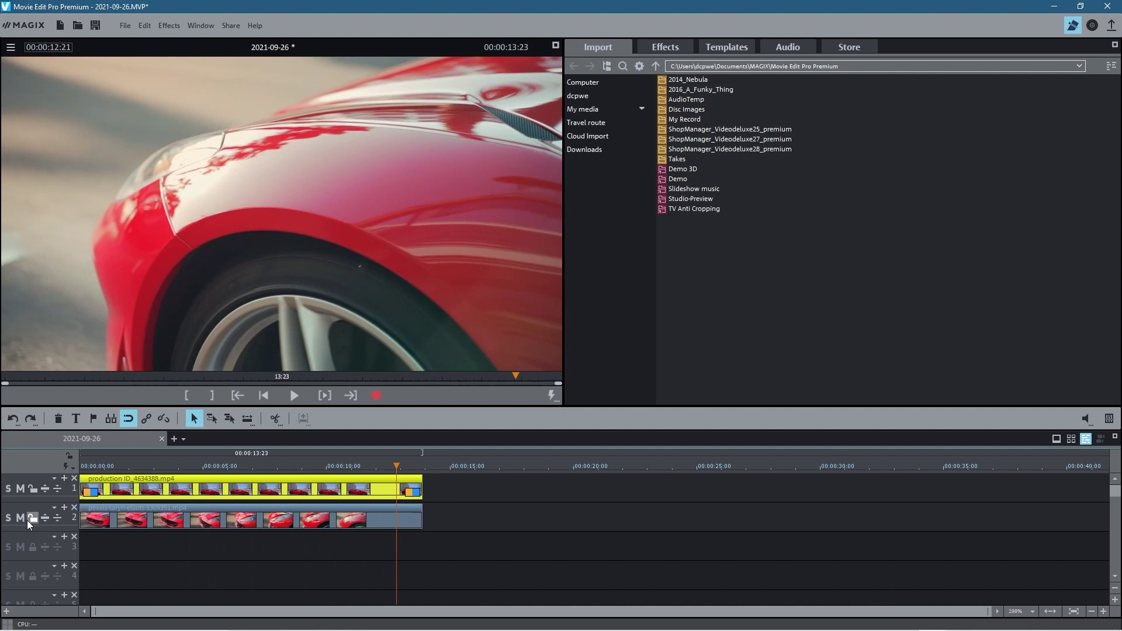
pyautogui.click(20, 520)
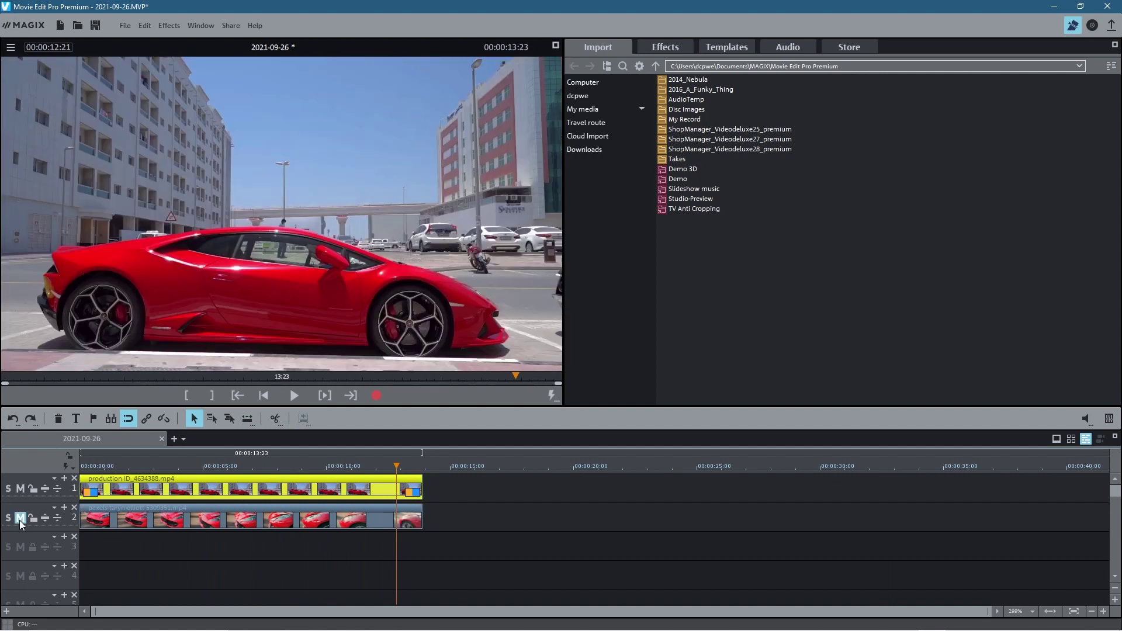
pyautogui.click(20, 519)
pyautogui.click(21, 520)
pyautogui.click(20, 521)
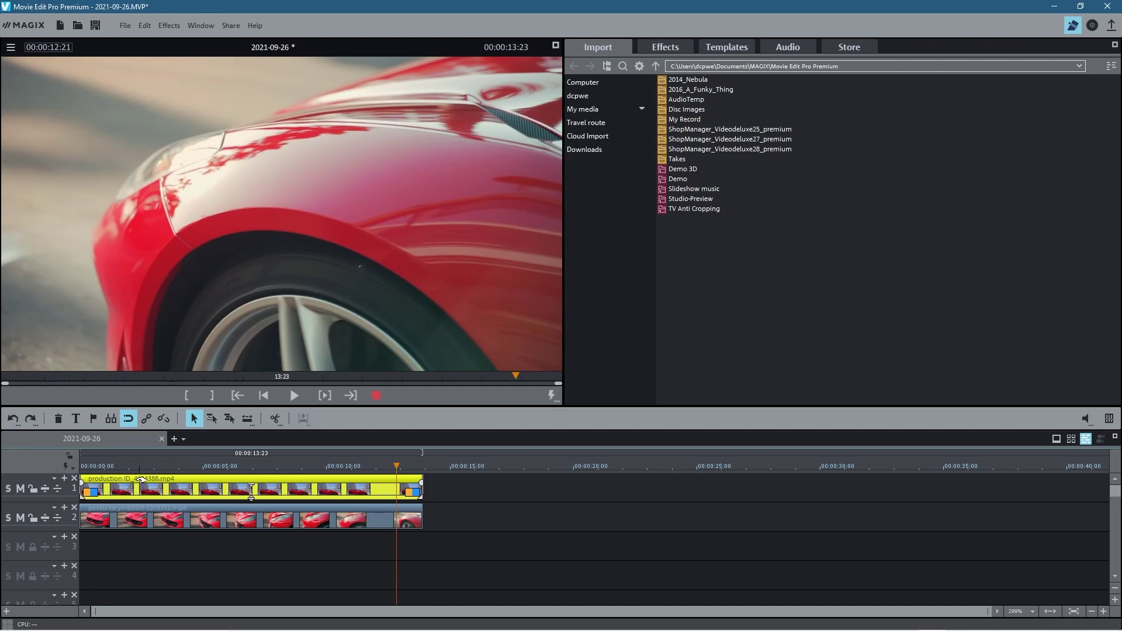
pyautogui.click(161, 526)
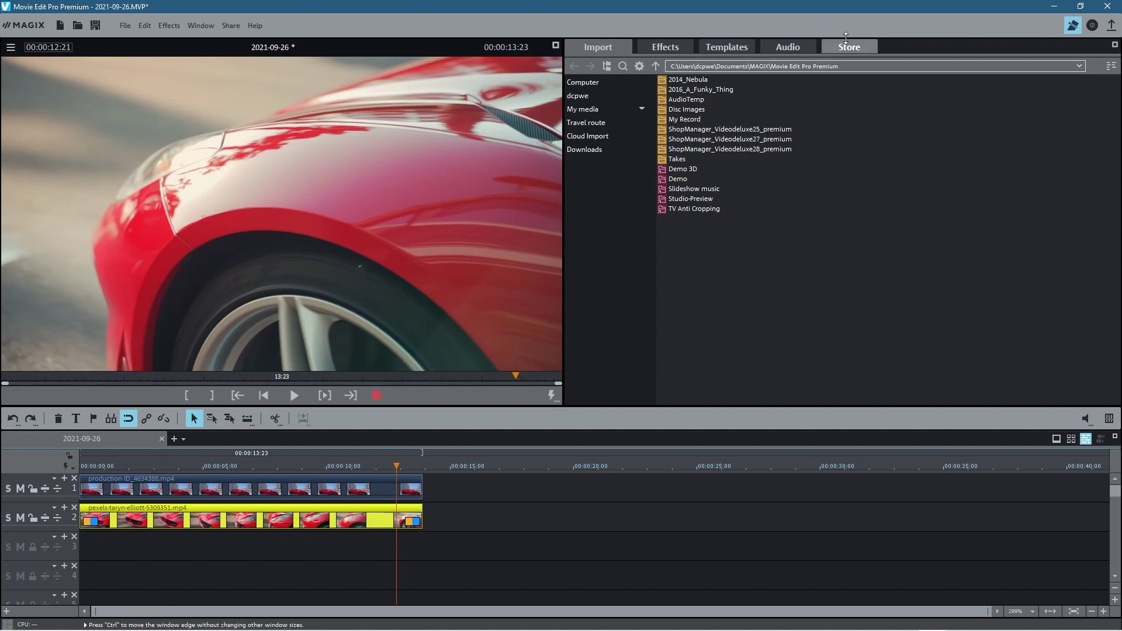
pyautogui.click(738, 47)
# Apply the 4/1 top right Picture-in-Picture Basic layout to the pexels clip on track 2
pyautogui.scroll(-3, 671, 323)
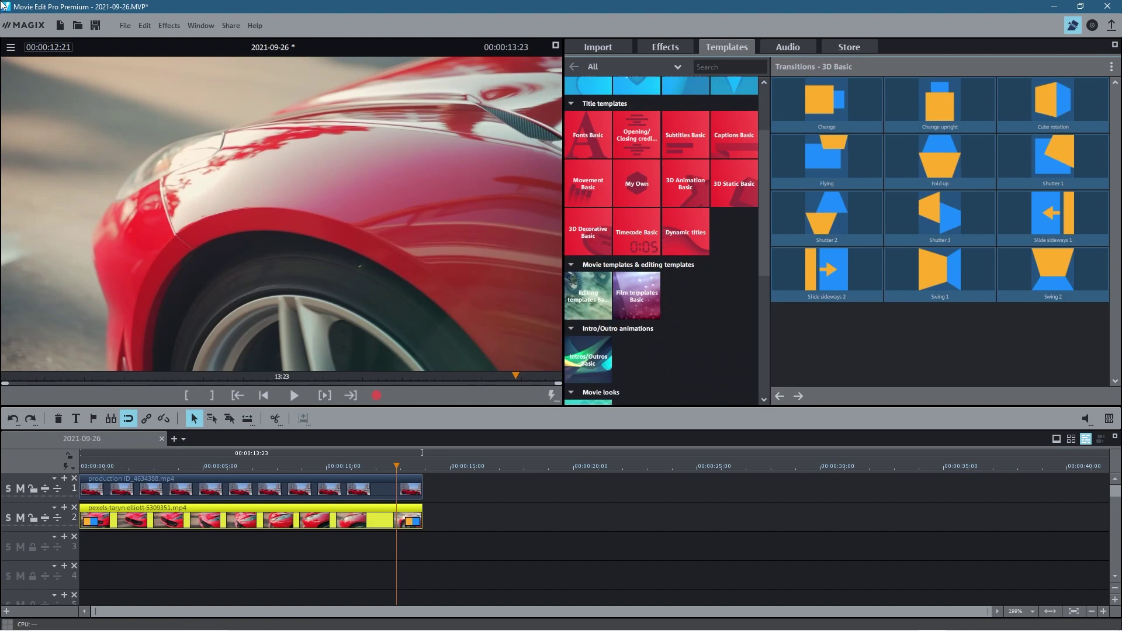
pyautogui.scroll(-5, 729, 363)
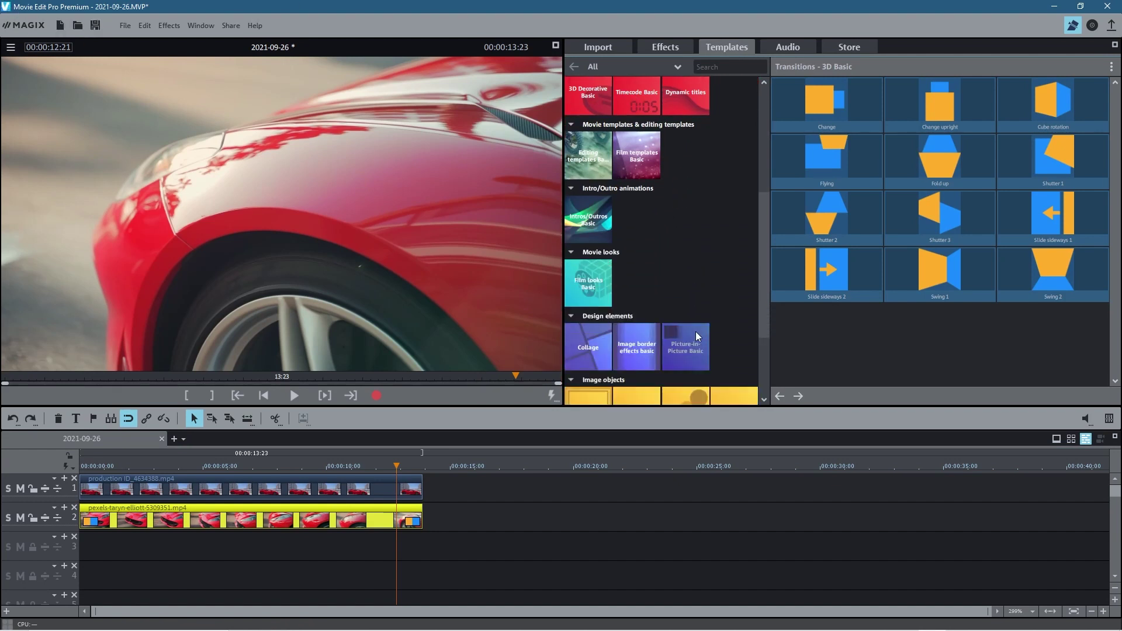
pyautogui.click(688, 352)
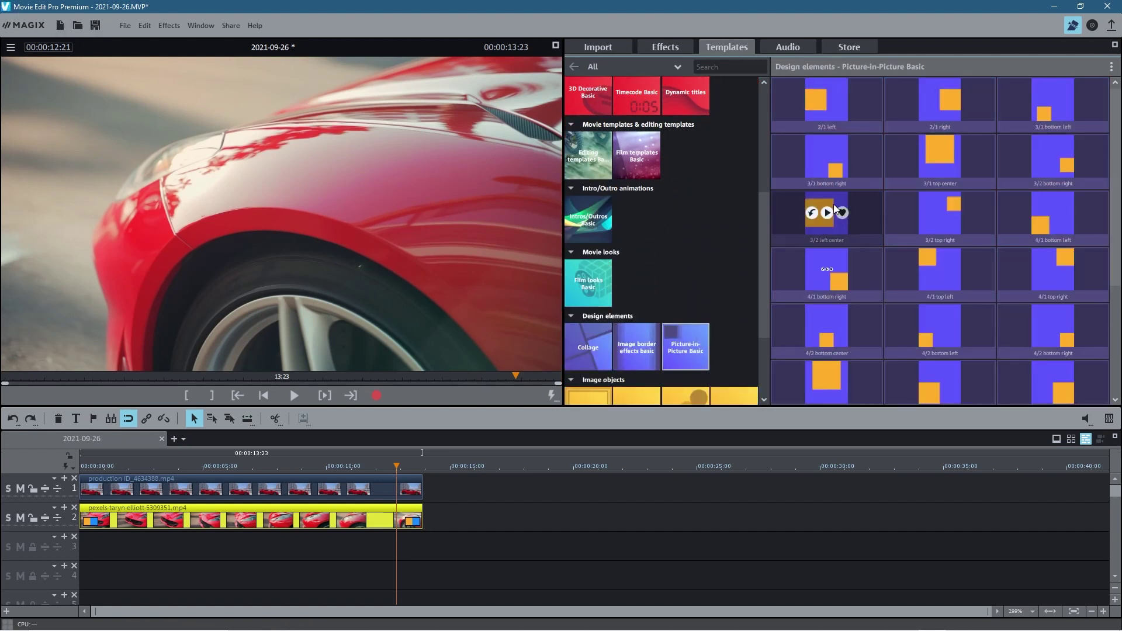
pyautogui.click(806, 214)
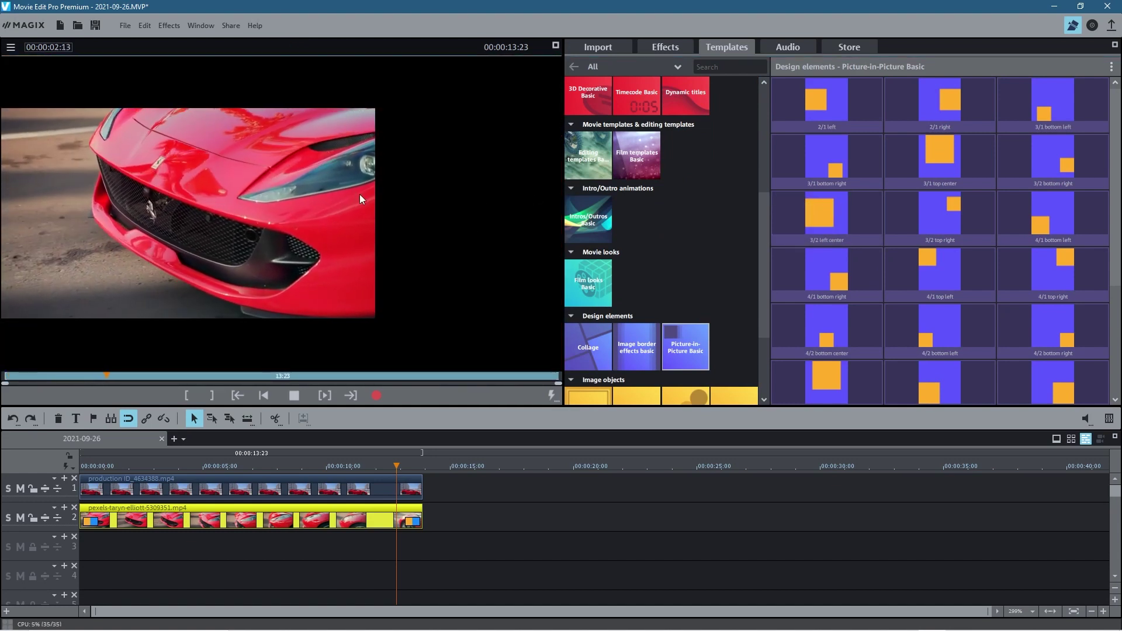
pyautogui.click(1054, 156)
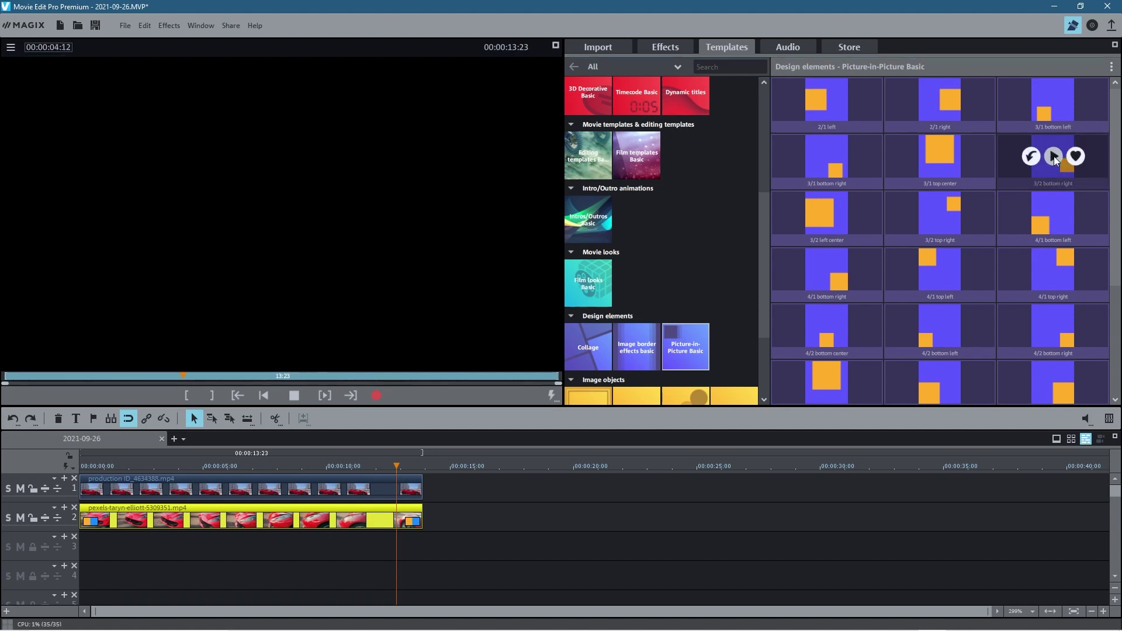
pyautogui.click(1056, 98)
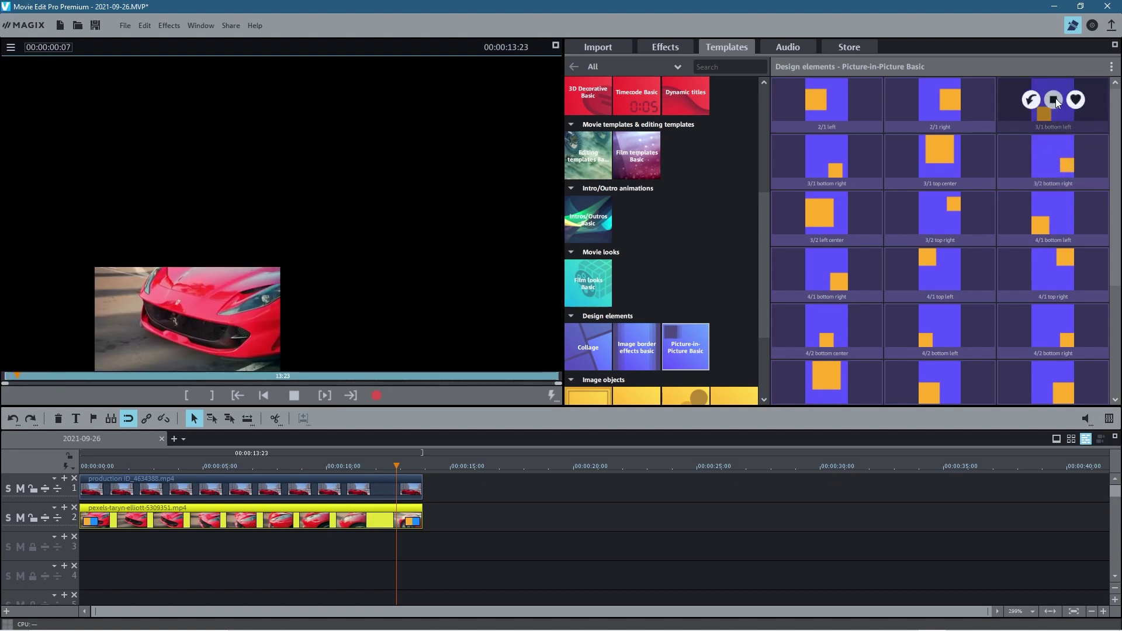
pyautogui.scroll(-2, 1011, 293)
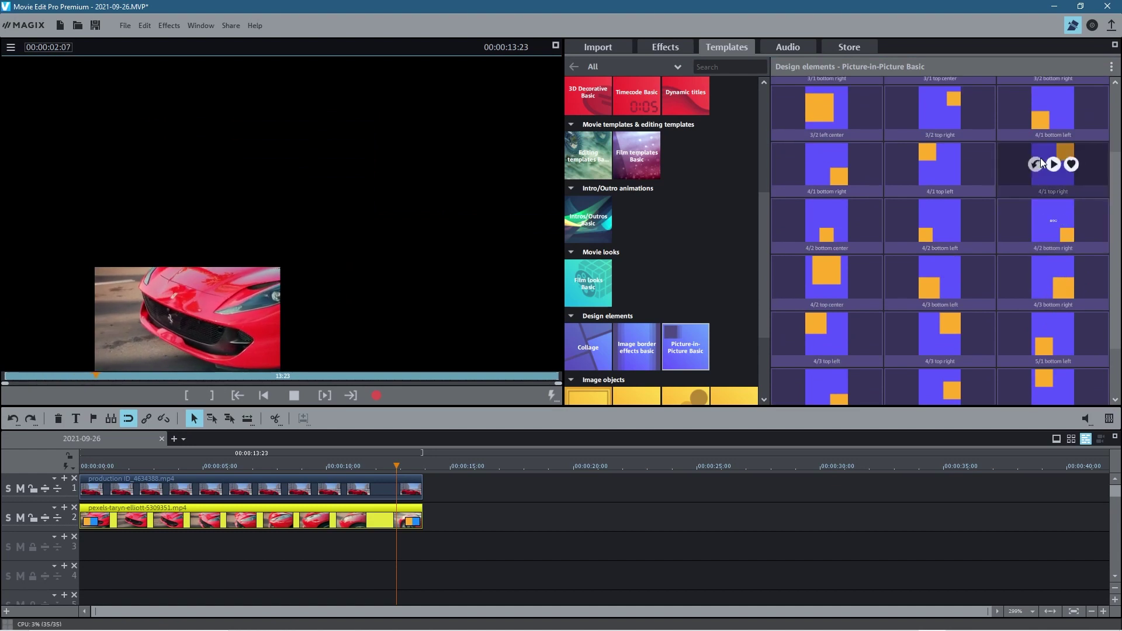
pyautogui.click(1053, 166)
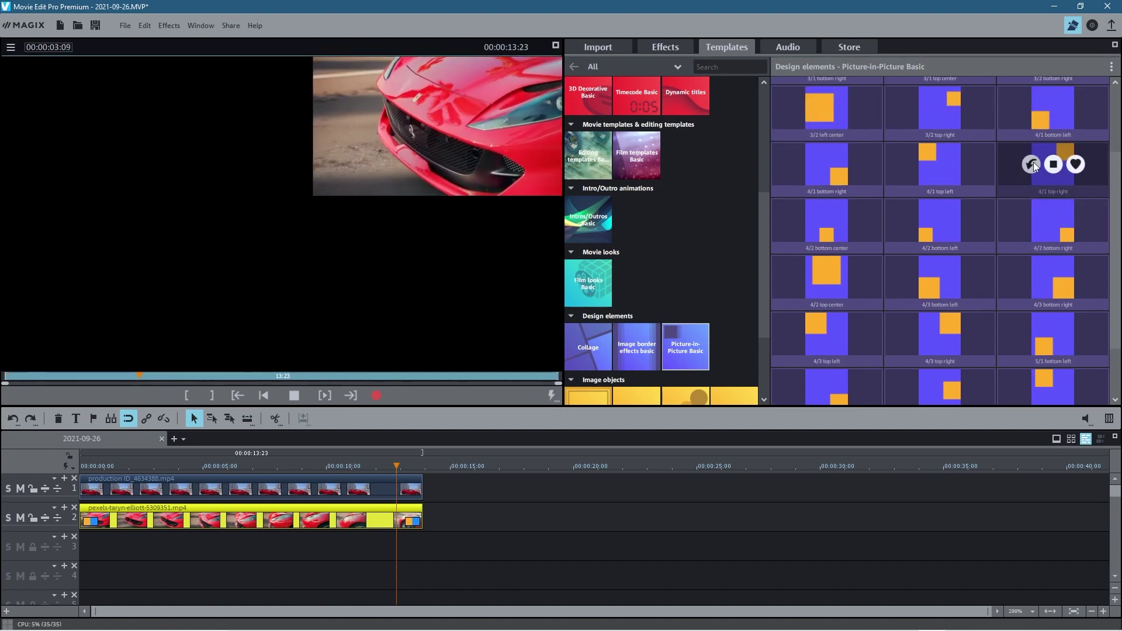
pyautogui.click(1034, 164)
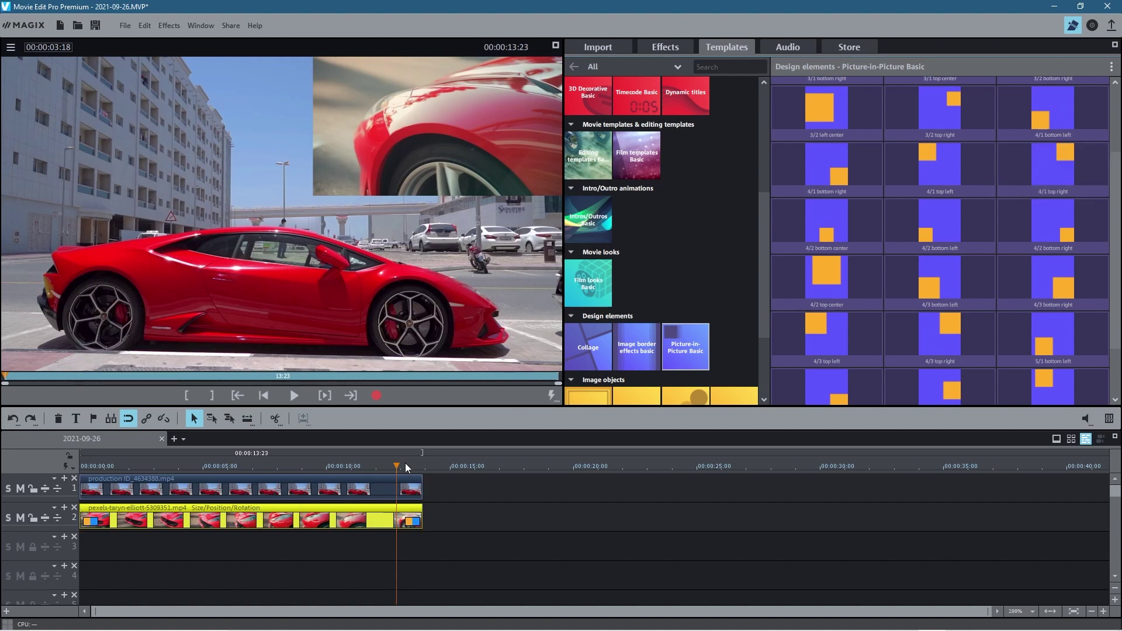
pyautogui.moveTo(397, 465); pyautogui.dragTo(351, 480)
pyautogui.press('Home')
pyautogui.press('space')
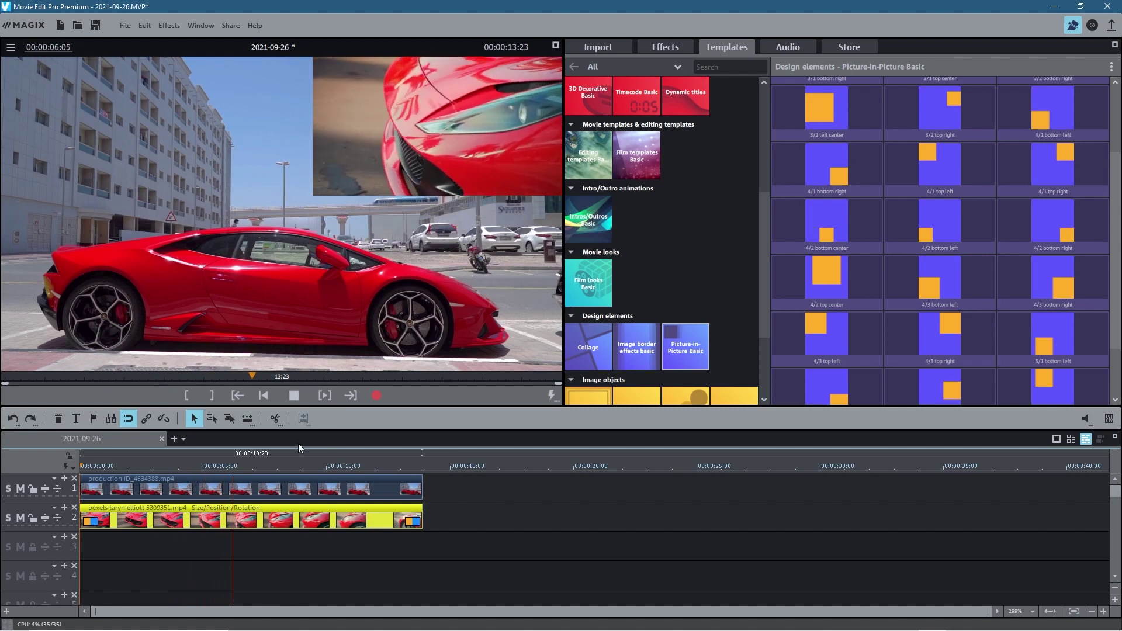
pyautogui.press('space')
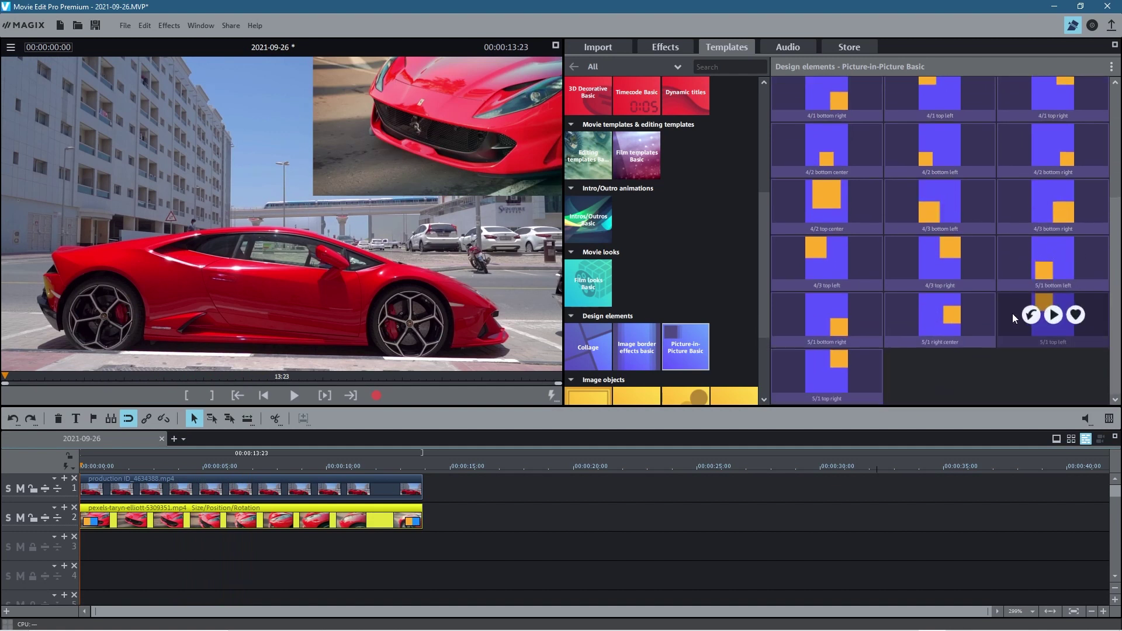
pyautogui.scroll(2, 887, 374)
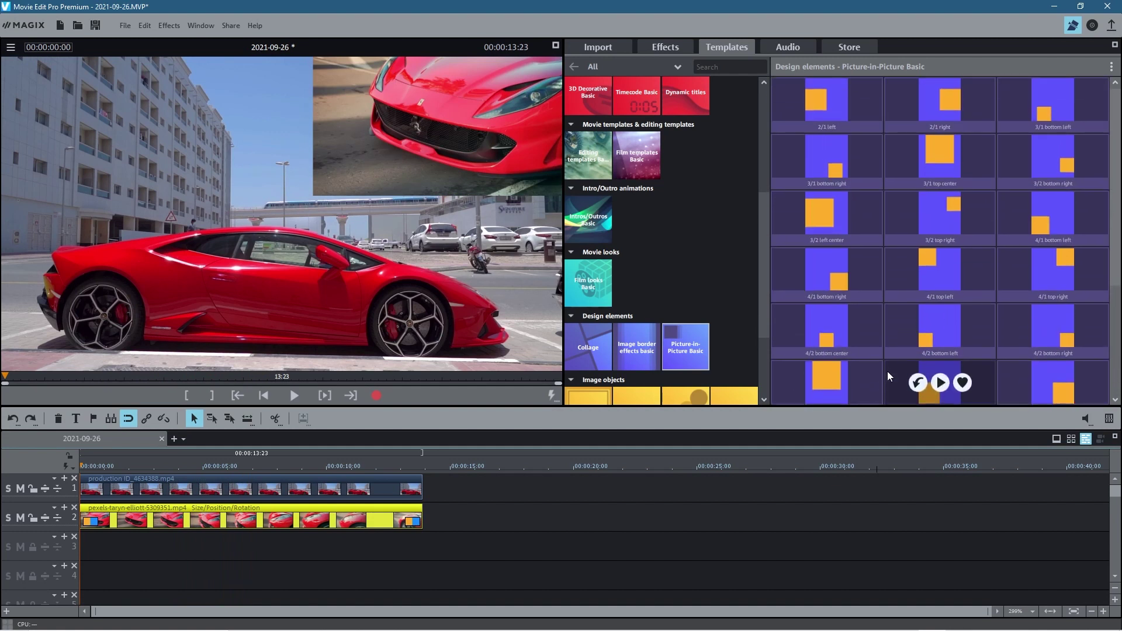
# Delete the inset Ferrari clip and drag both source videos from Explorer onto track 2
pyautogui.click(305, 521)
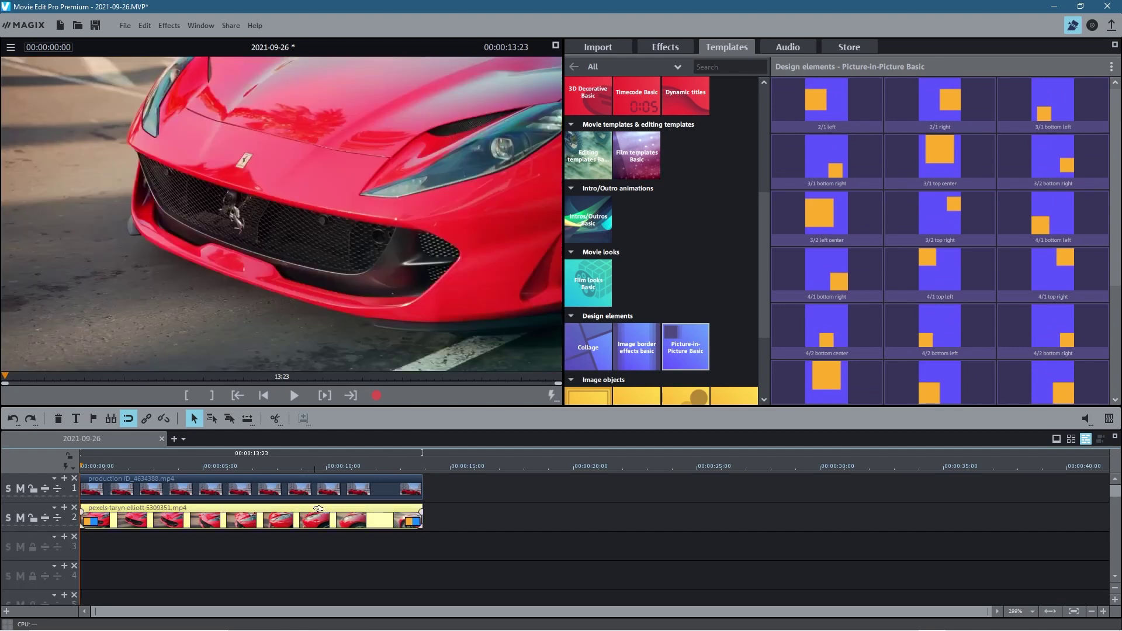
pyautogui.press('Delete')
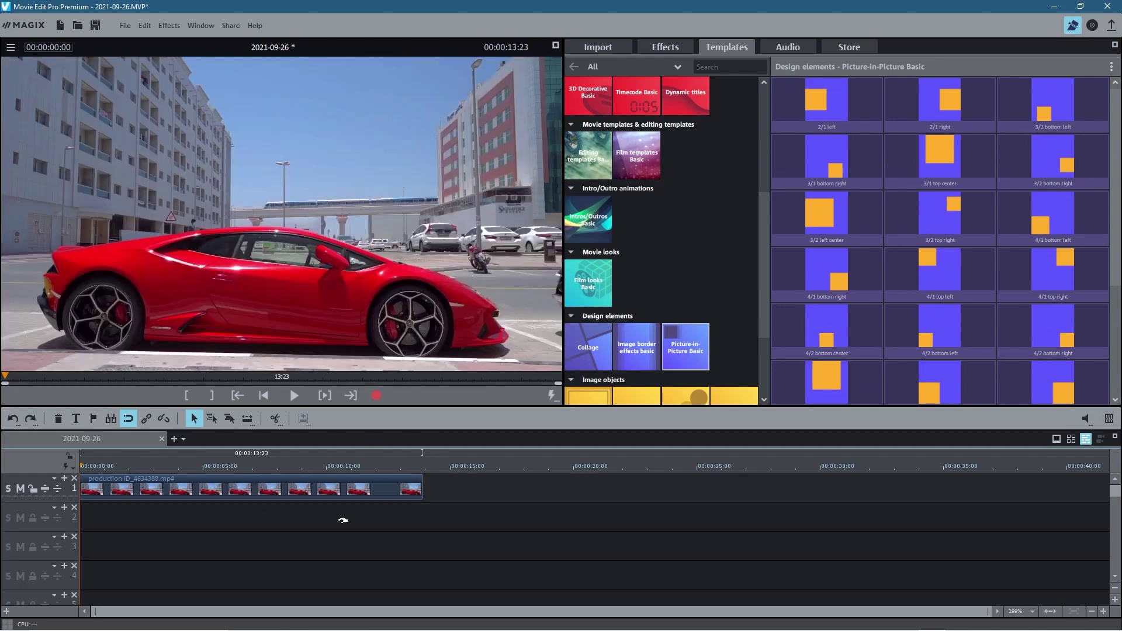
pyautogui.hotkey('alt', 'Tab')
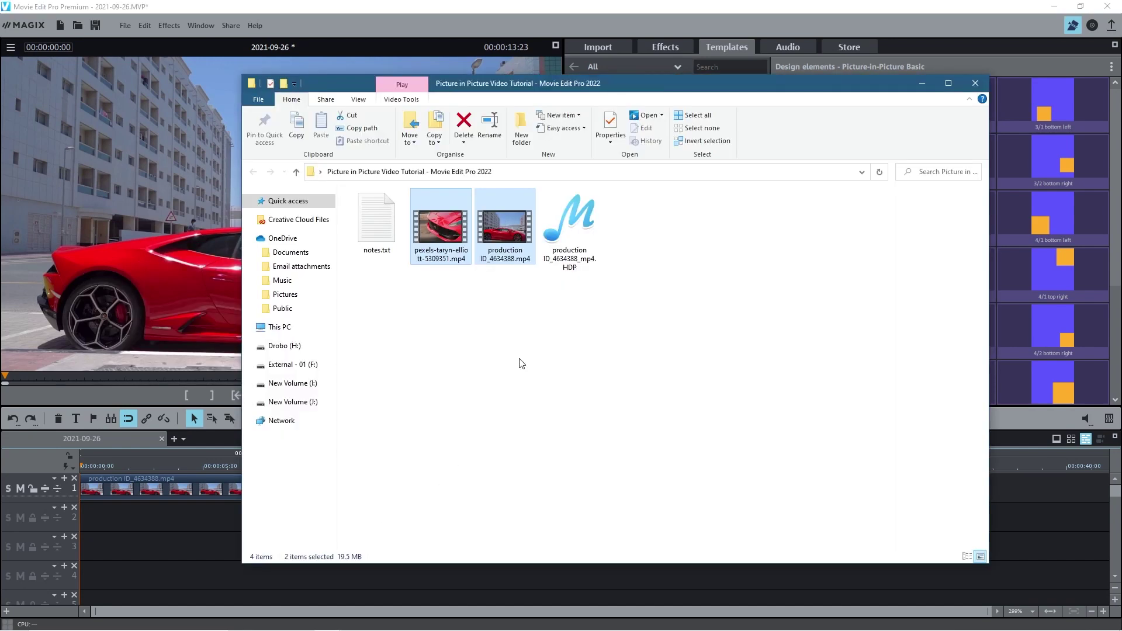
pyautogui.moveTo(451, 222); pyautogui.dragTo(132, 519)
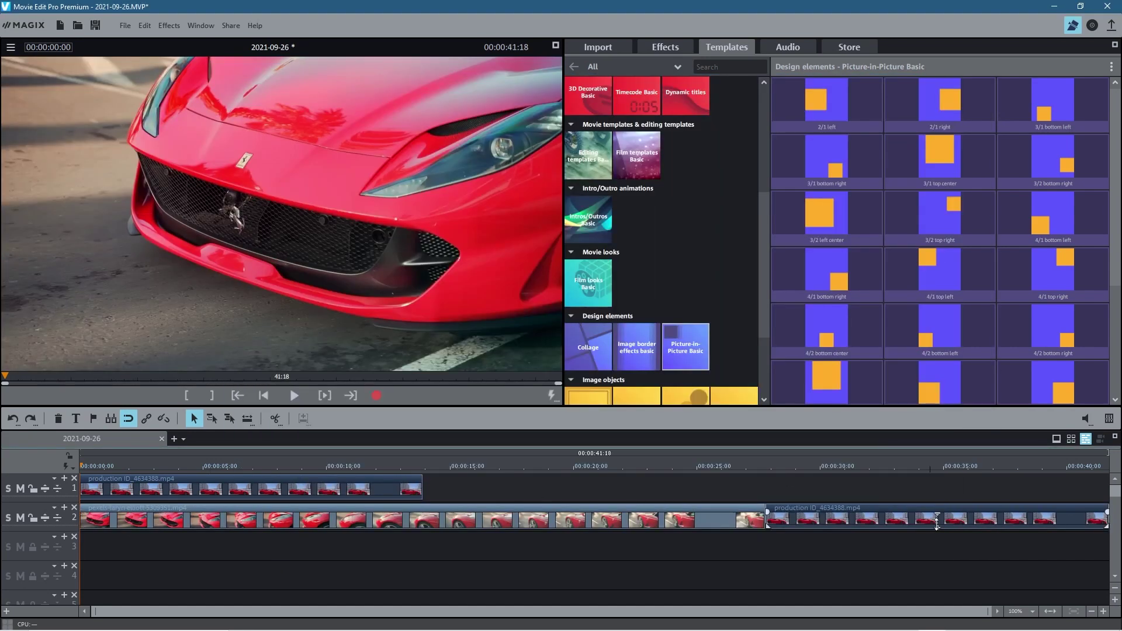
# Remove the extra production clip from track 2 and trim the Ferrari clip to end at 13:23
pyautogui.click(854, 520)
pyautogui.click(811, 558)
pyautogui.click(821, 517)
pyautogui.press('Delete')
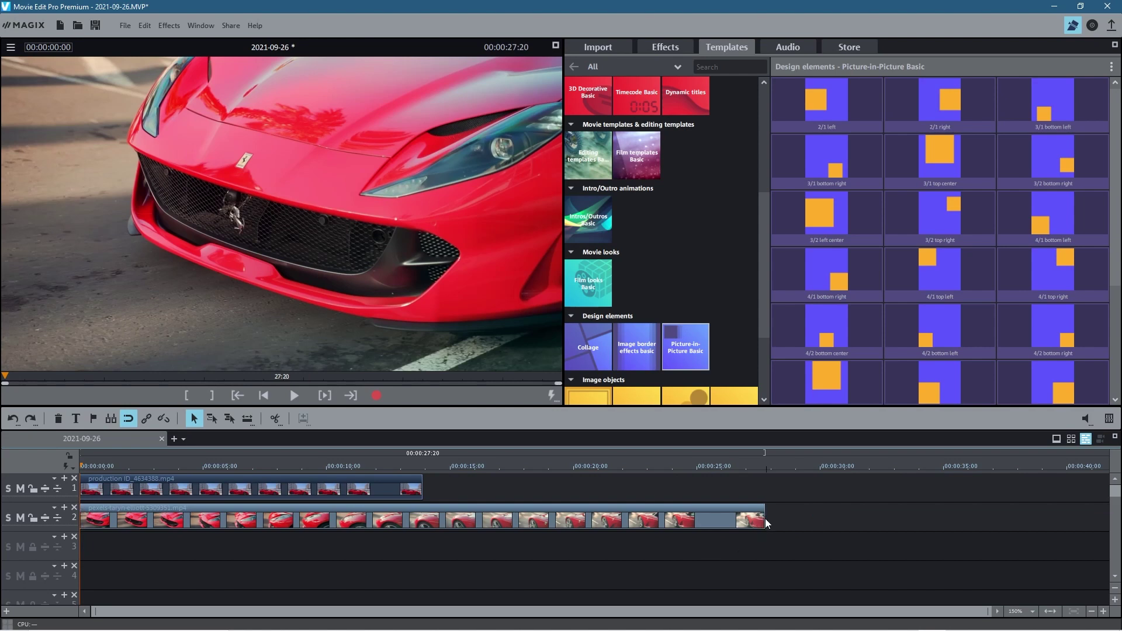
pyautogui.moveTo(761, 518); pyautogui.dragTo(419, 524)
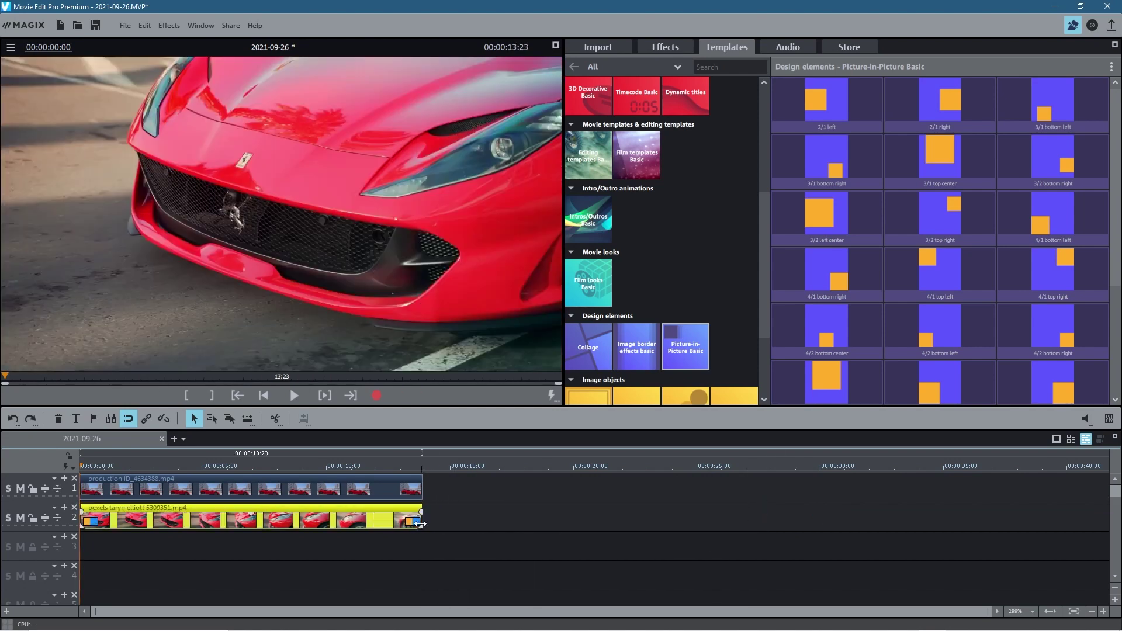
pyautogui.moveTo(245, 459); pyautogui.dragTo(202, 486)
# Apply Size/Position/Rotation to the Ferrari clip, shrinking it to 611.6 × 344 in the top-right corner
pyautogui.click(310, 485)
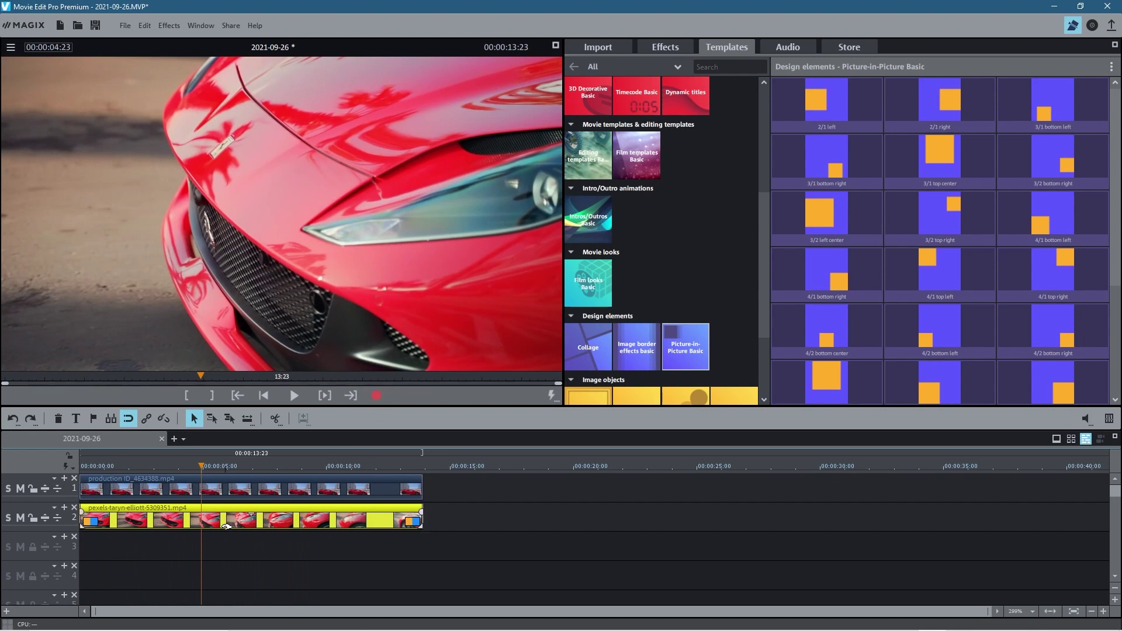
pyautogui.click(673, 50)
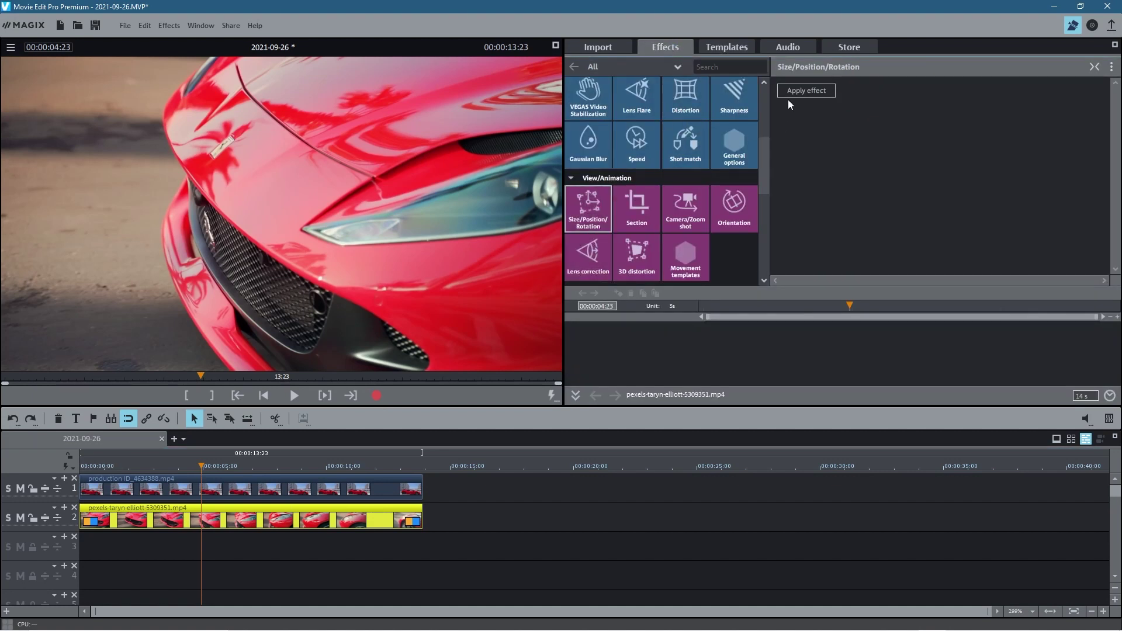
pyautogui.click(800, 92)
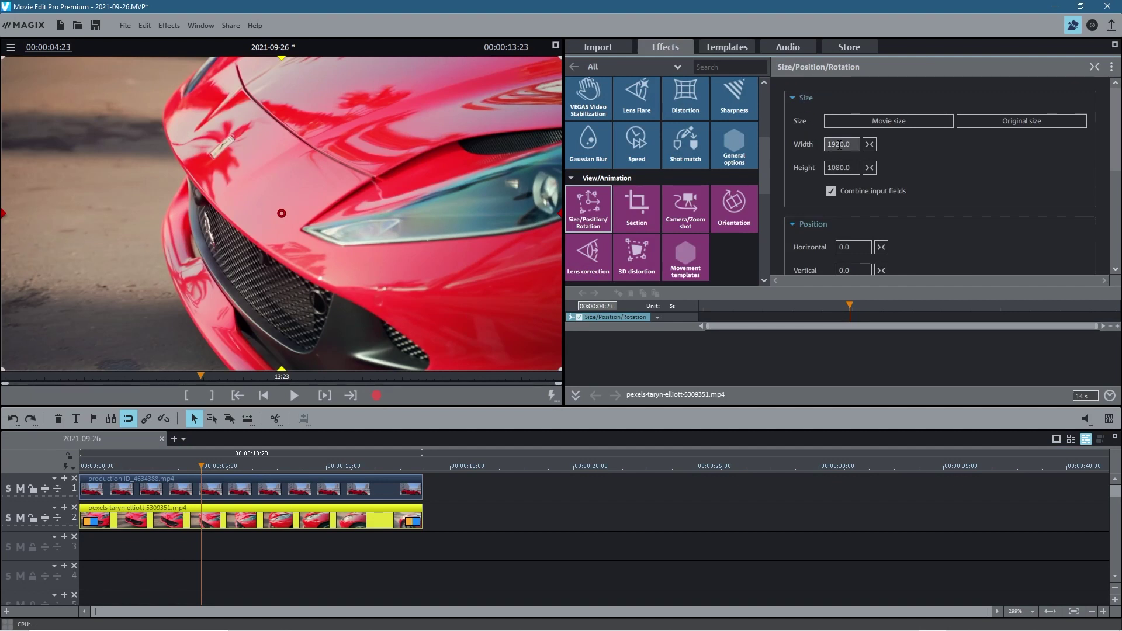
pyautogui.moveTo(840, 147); pyautogui.dragTo(840, 194)
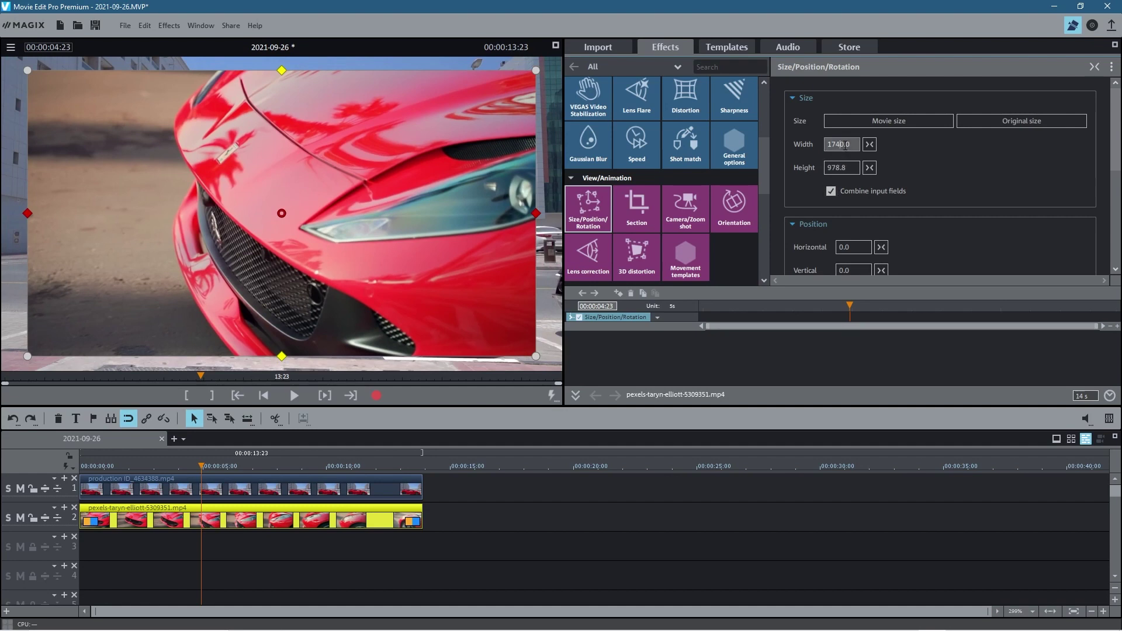
pyautogui.moveTo(846, 151); pyautogui.dragTo(854, 199)
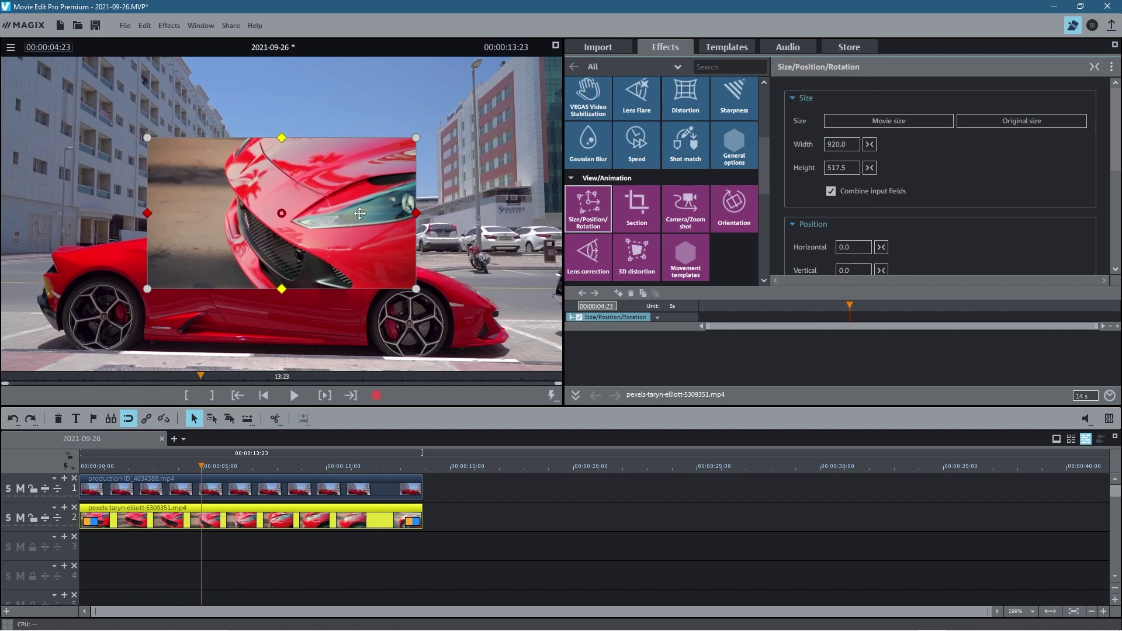
pyautogui.moveTo(318, 203); pyautogui.dragTo(427, 134)
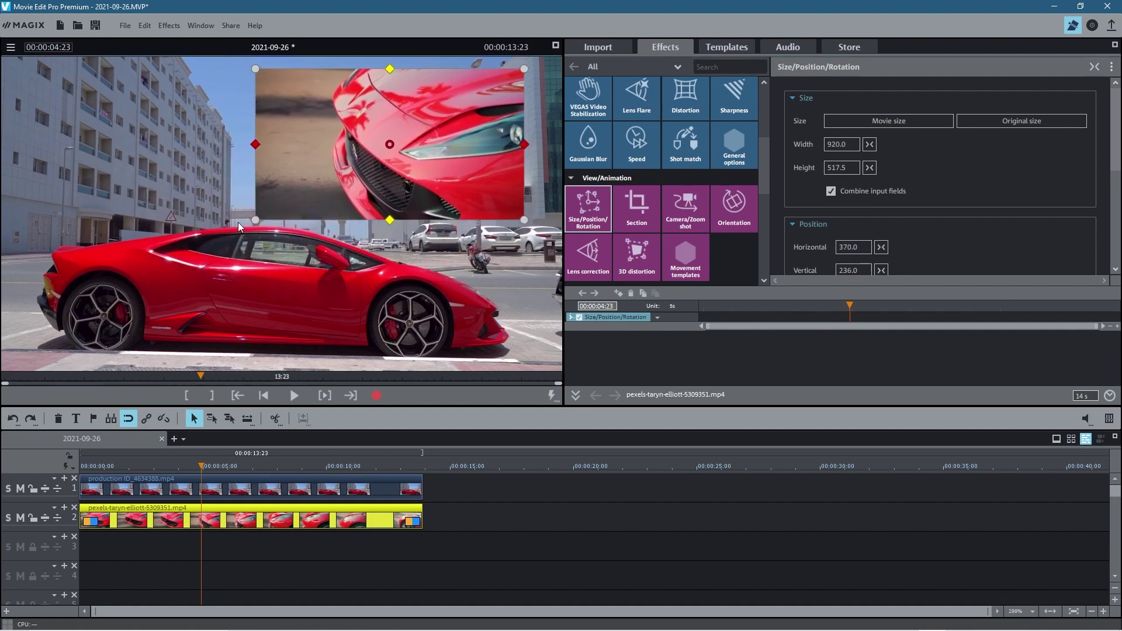
pyautogui.moveTo(256, 221); pyautogui.dragTo(416, 125)
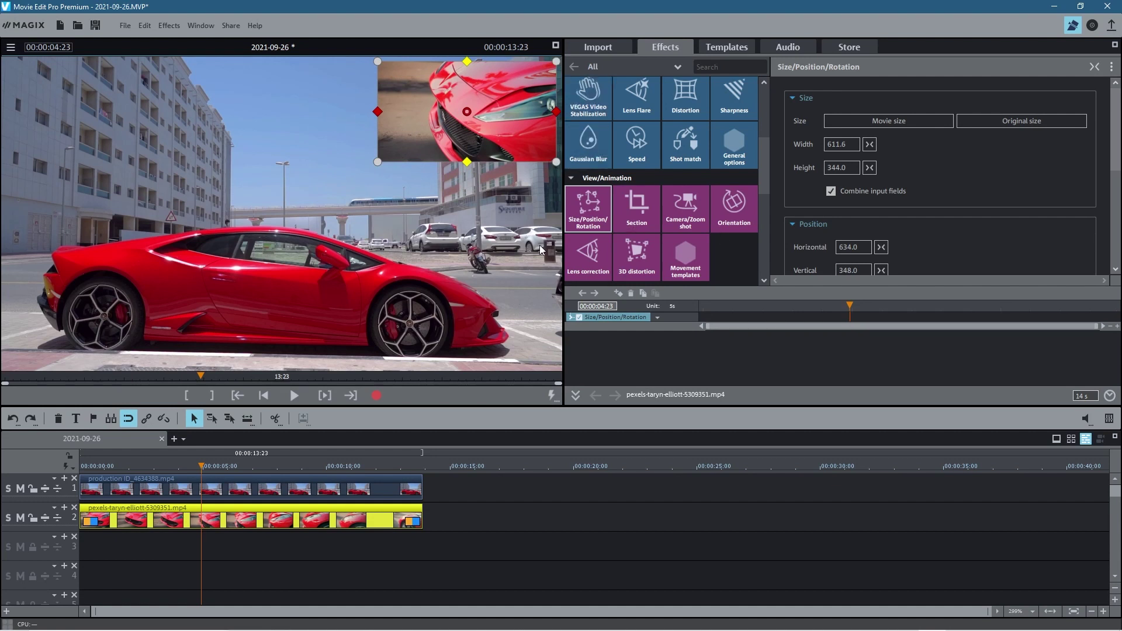
pyautogui.click(730, 47)
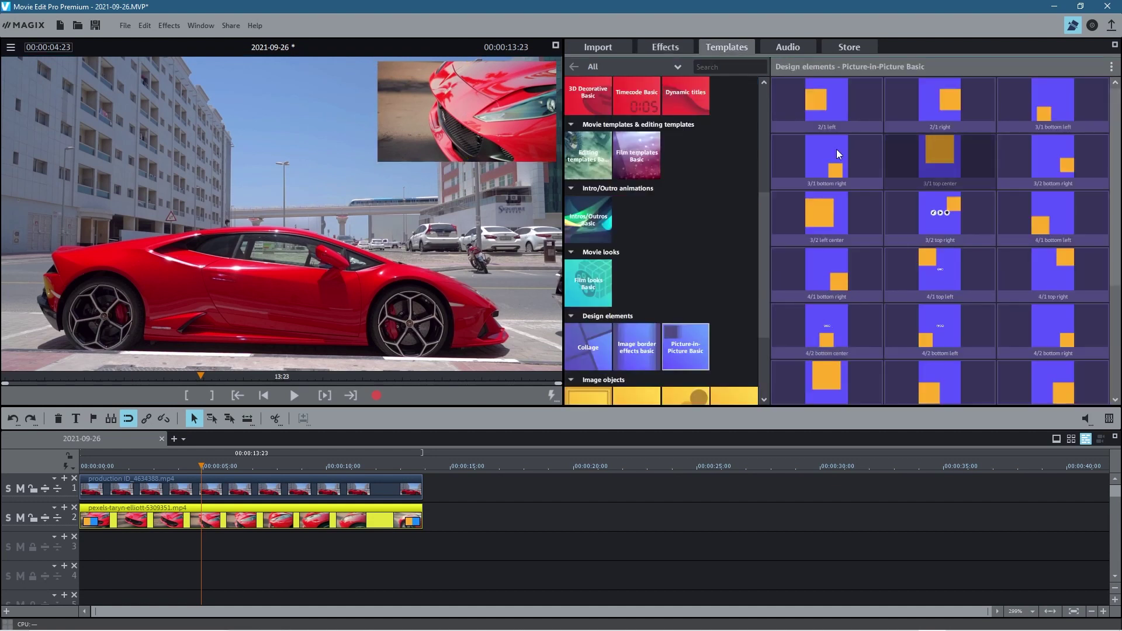
# Browse the Picture-in-Picture Basic layouts, then return to the Size/Position/Rotation settings
pyautogui.scroll(-3, 973, 373)
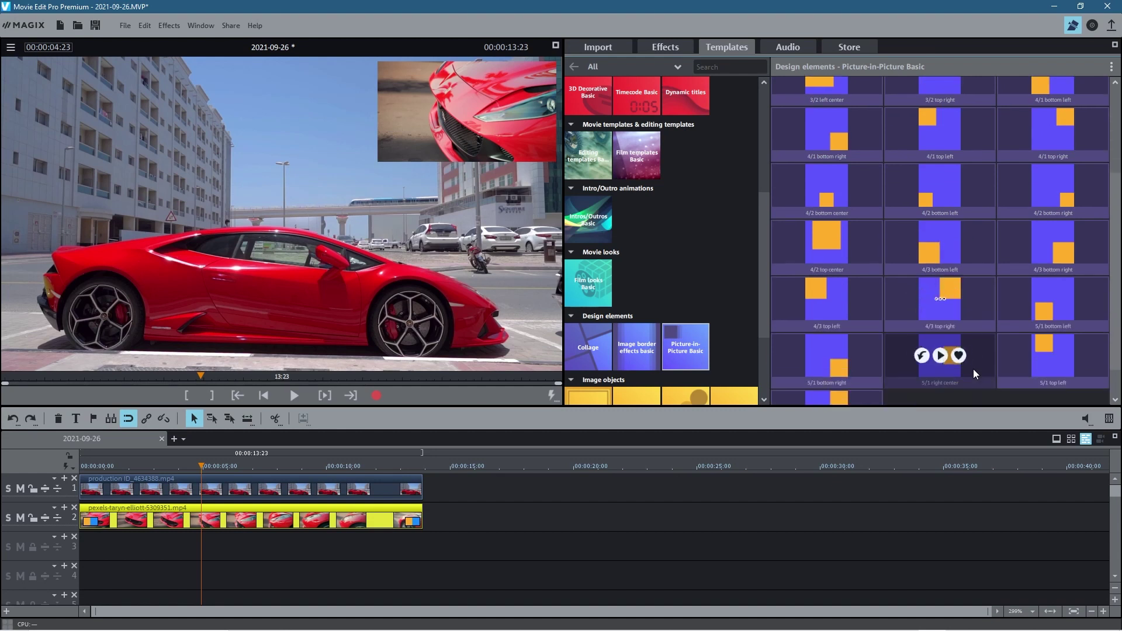
pyautogui.scroll(-1, 959, 386)
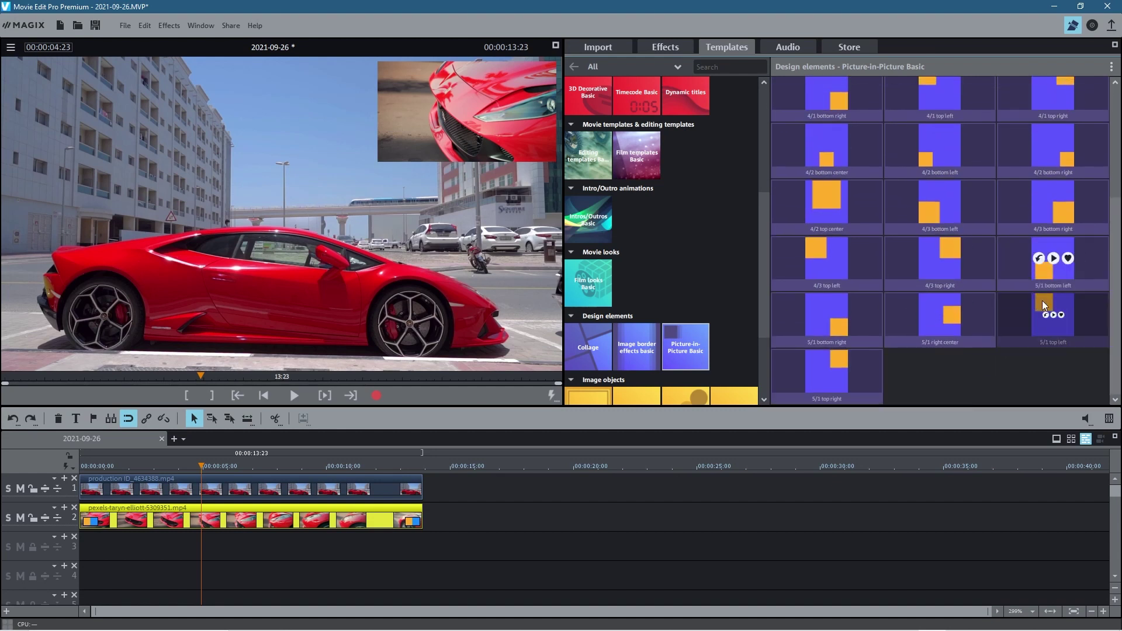
pyautogui.scroll(5, 826, 228)
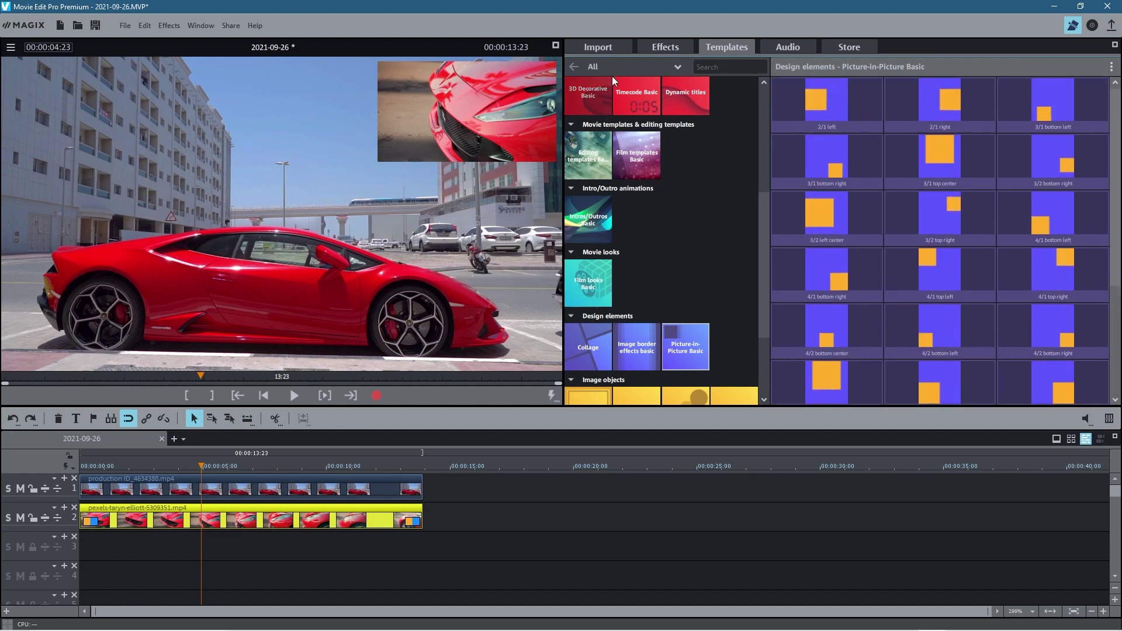
pyautogui.click(664, 48)
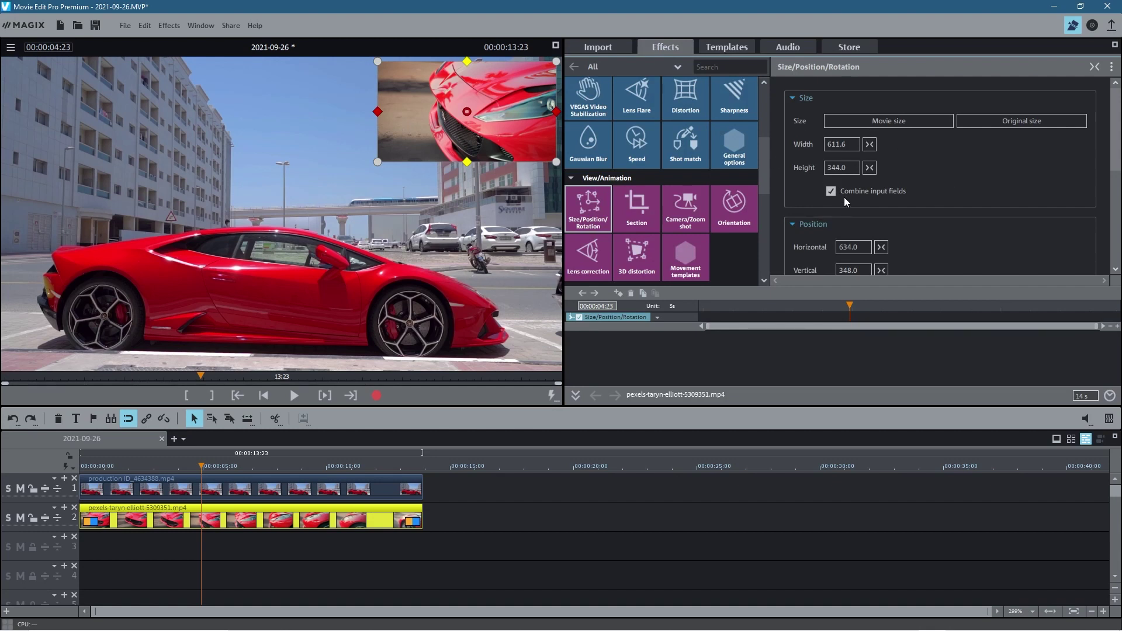
# Set the anchor point's vertical value to 2.0 and play back the inset to check it
pyautogui.scroll(-5, 846, 202)
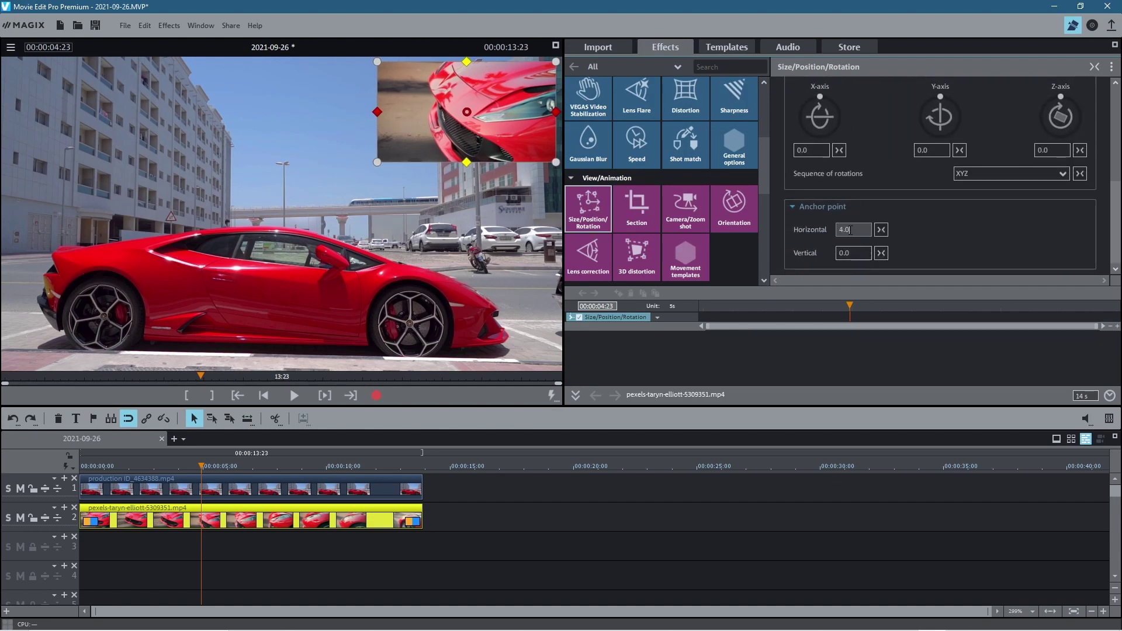
pyautogui.click(850, 253)
pyautogui.write('2.0')
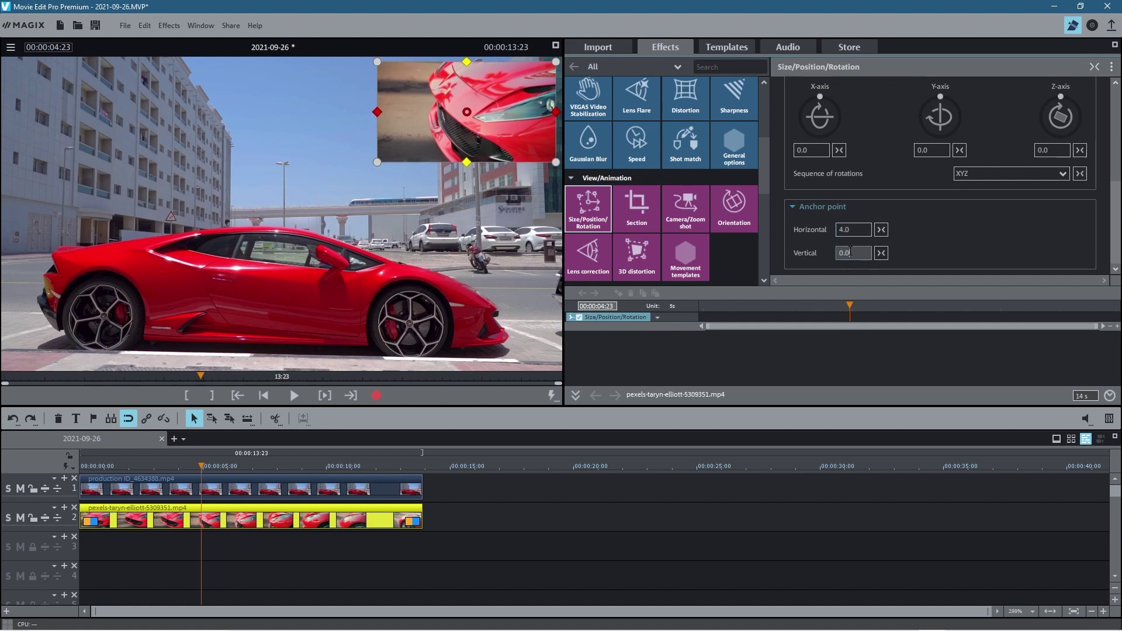
pyautogui.press('Return')
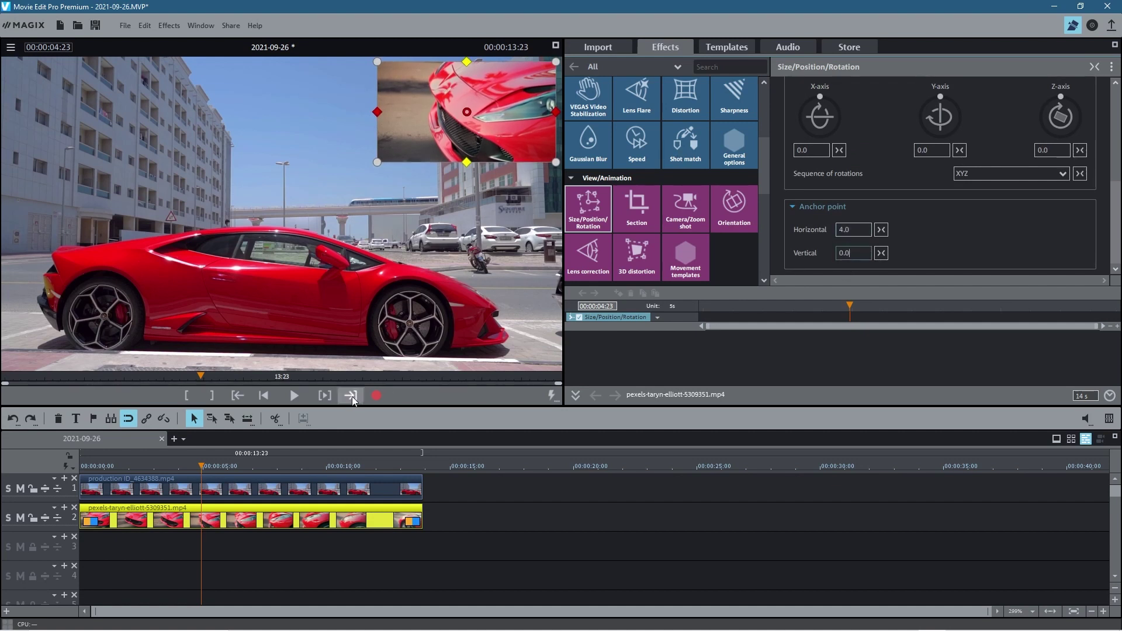
pyautogui.click(297, 394)
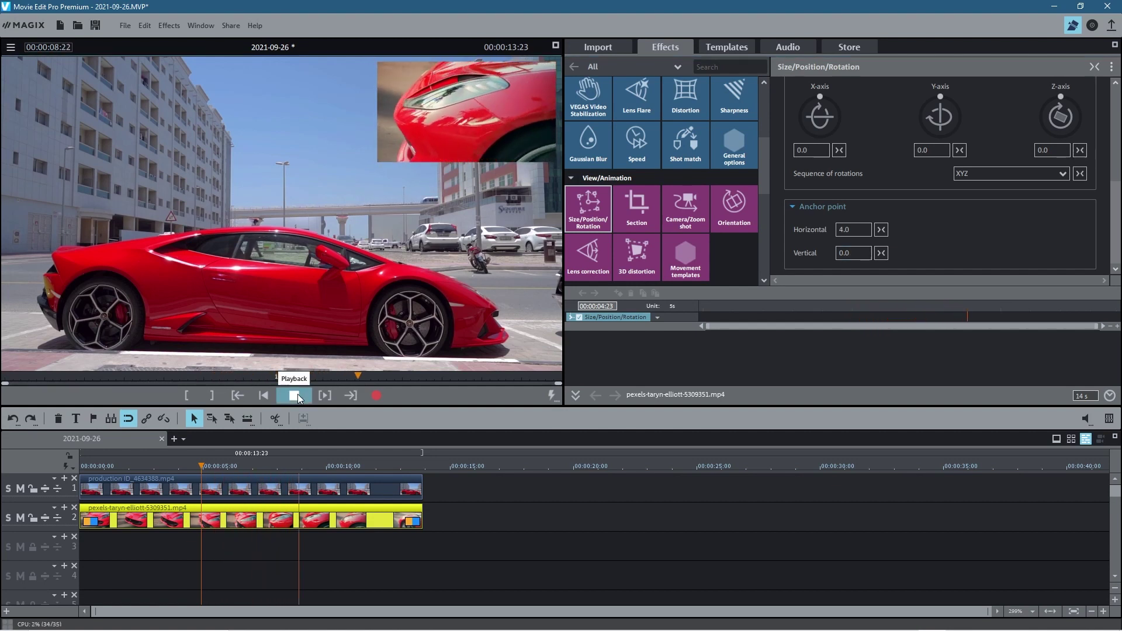
pyautogui.click(297, 394)
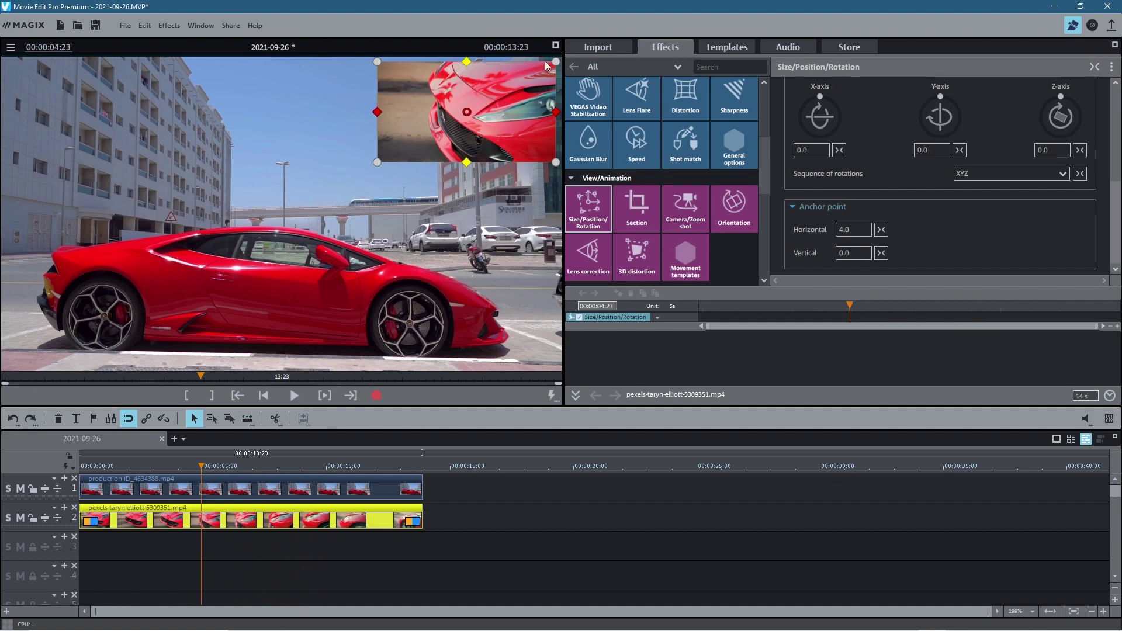
# Reposition and shrink the car inset into the top-right corner, then select its clip and place the playhead at 15 s
pyautogui.moveTo(483, 117); pyautogui.dragTo(111, 116)
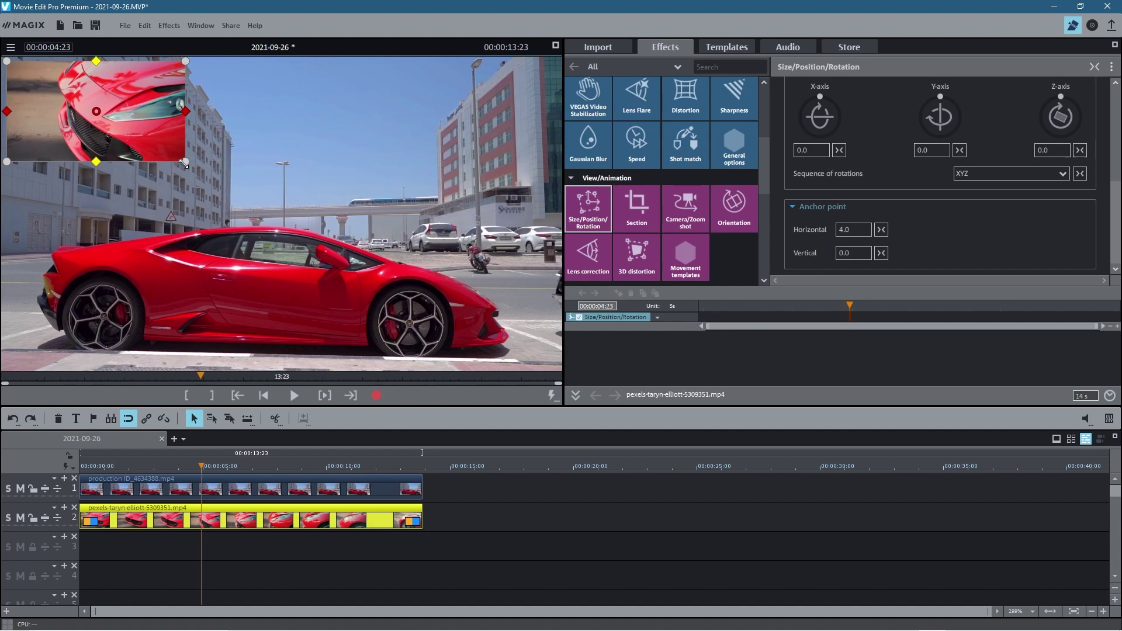
pyautogui.moveTo(185, 161); pyautogui.dragTo(524, 100)
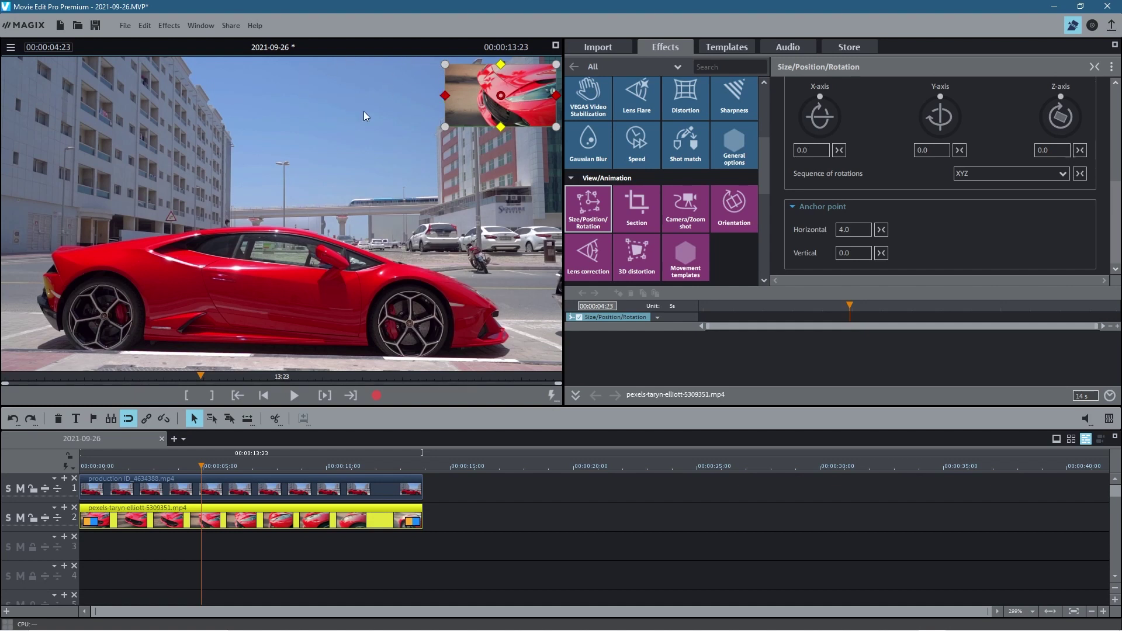
pyautogui.click(279, 521)
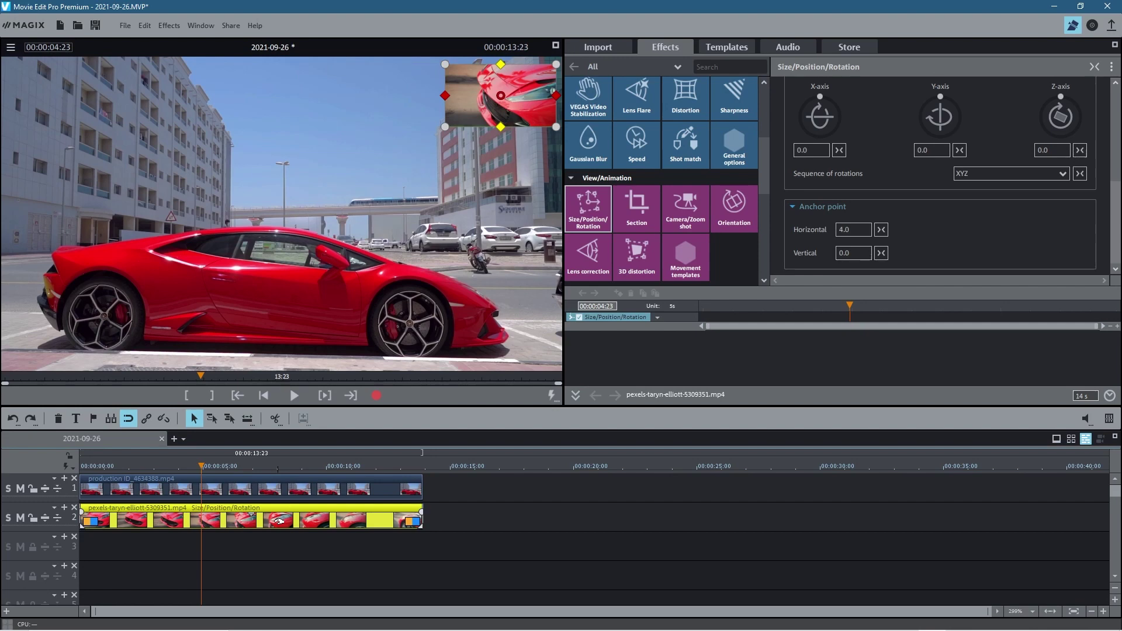
pyautogui.click(481, 463)
# Paste a copy of the inset clip onto track 3 at 0 s and move it to the top-left corner
pyautogui.hotkey('ctrl', 'v')
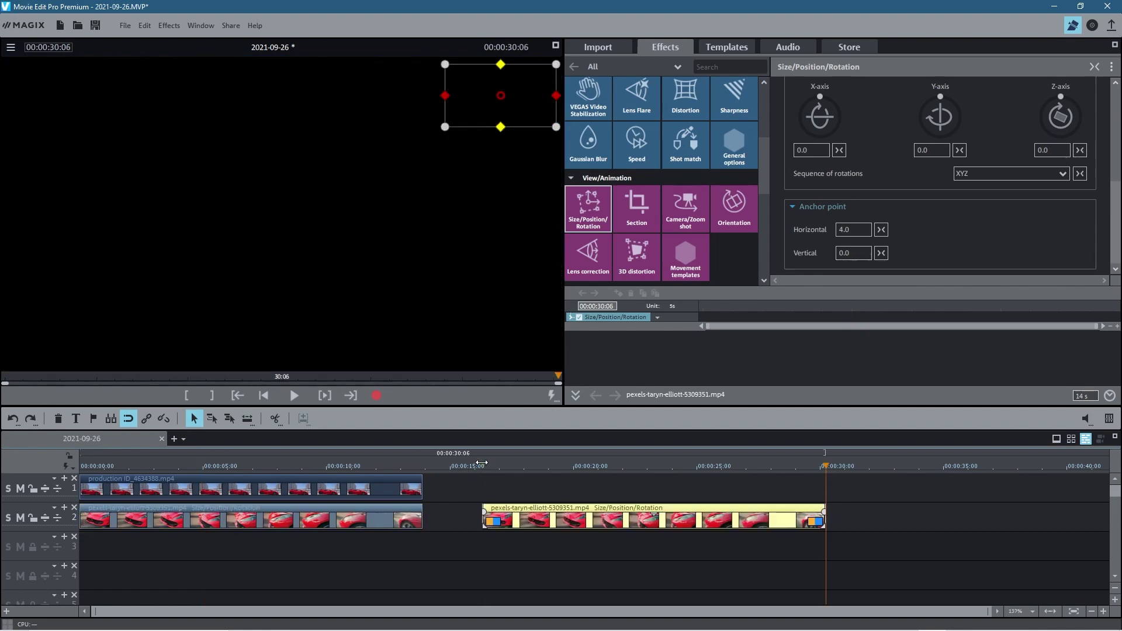
pyautogui.moveTo(547, 506); pyautogui.dragTo(145, 533)
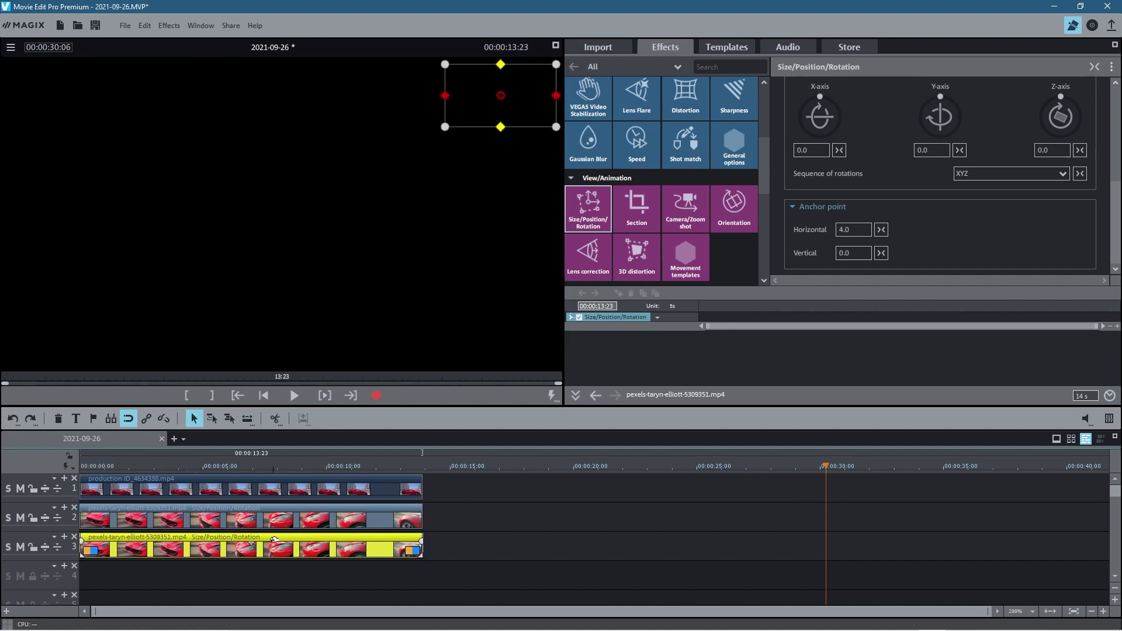
pyautogui.click(476, 100)
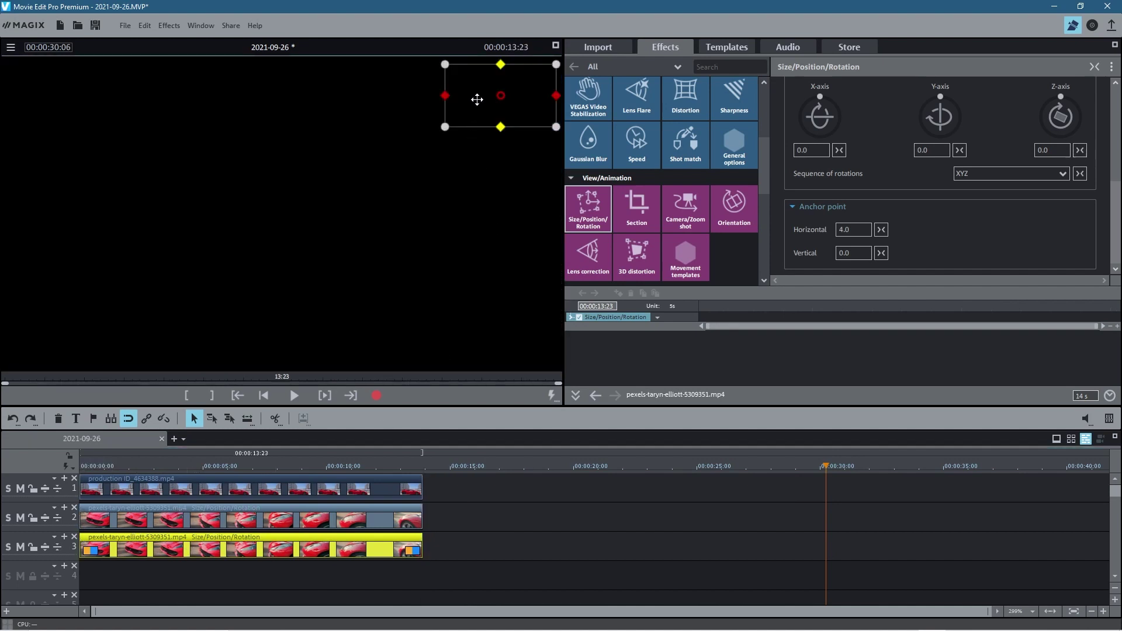
pyautogui.click(204, 476)
pyautogui.click(202, 466)
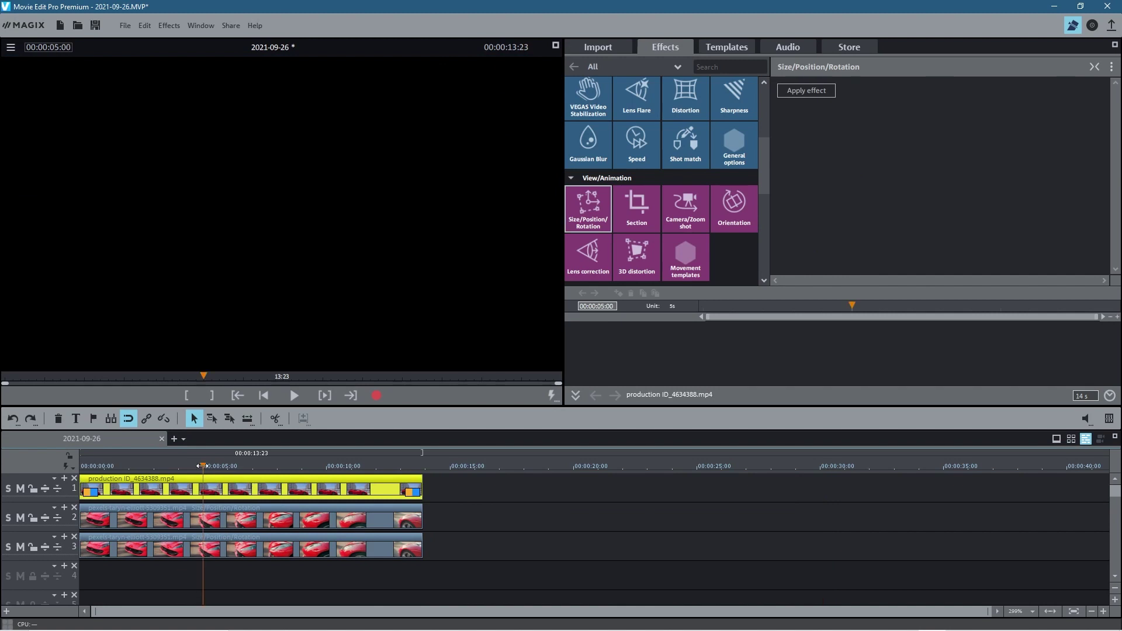
pyautogui.click(214, 550)
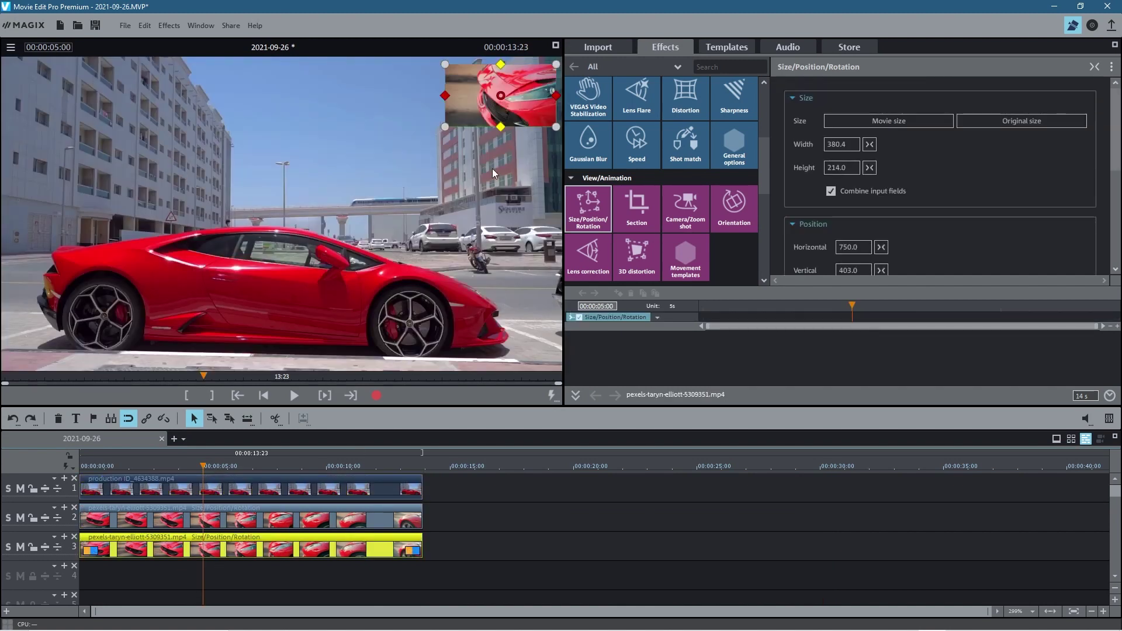
pyautogui.moveTo(478, 100); pyautogui.dragTo(42, 102)
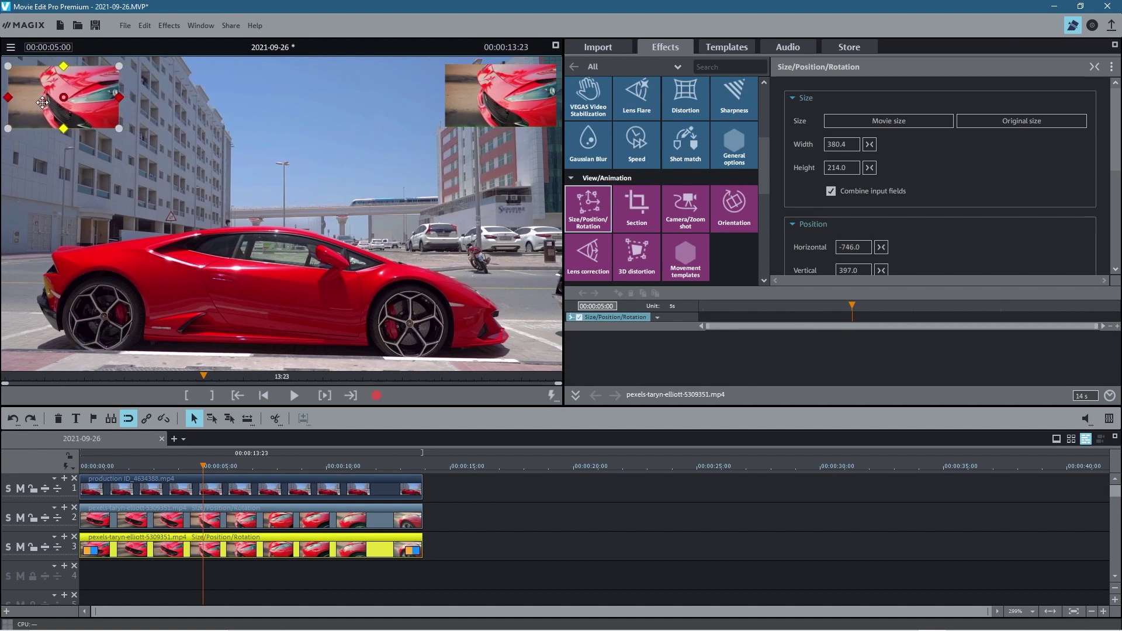
# Mirror the top-left inset with a 180° Y-axis rotation and play the project from the start
pyautogui.scroll(-3, 858, 237)
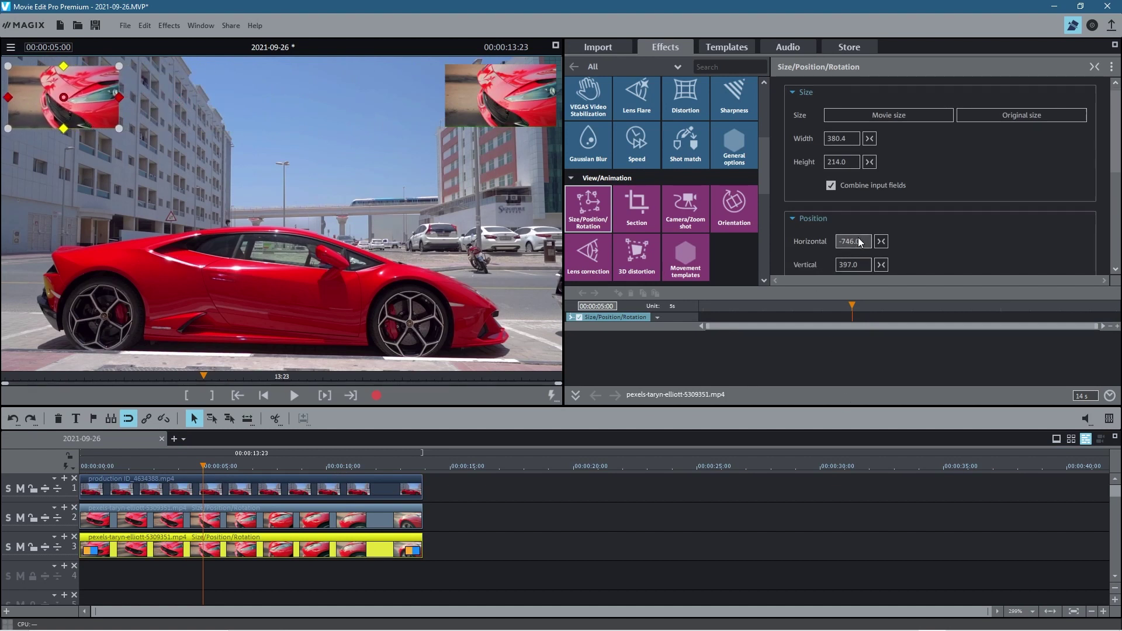
pyautogui.scroll(4, 883, 232)
pyautogui.scroll(-4, 920, 240)
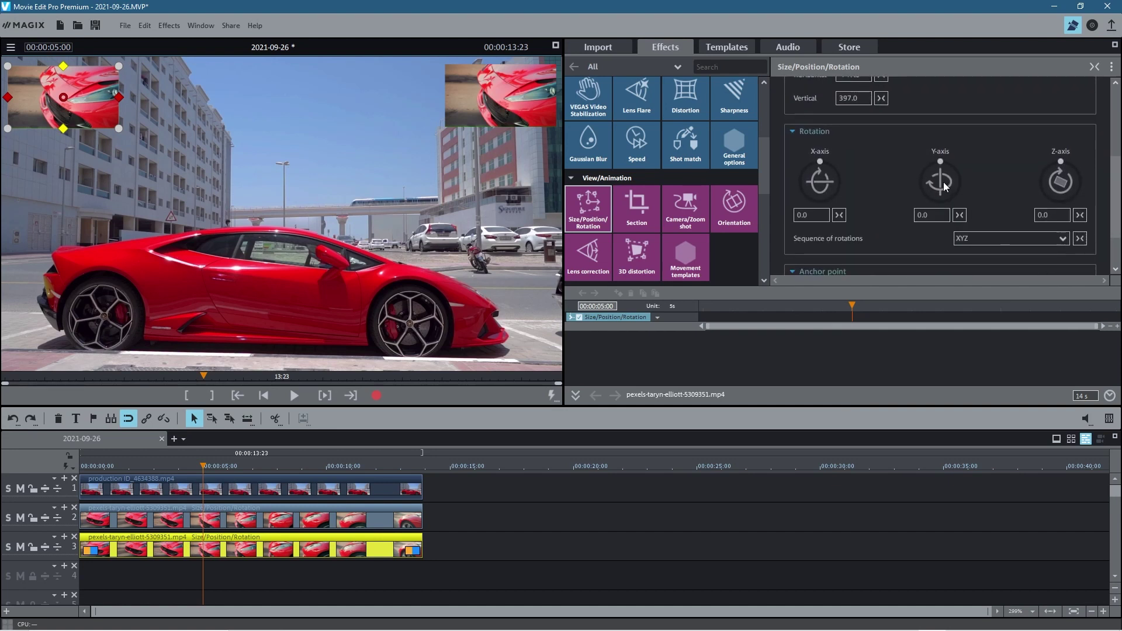
pyautogui.click(931, 214)
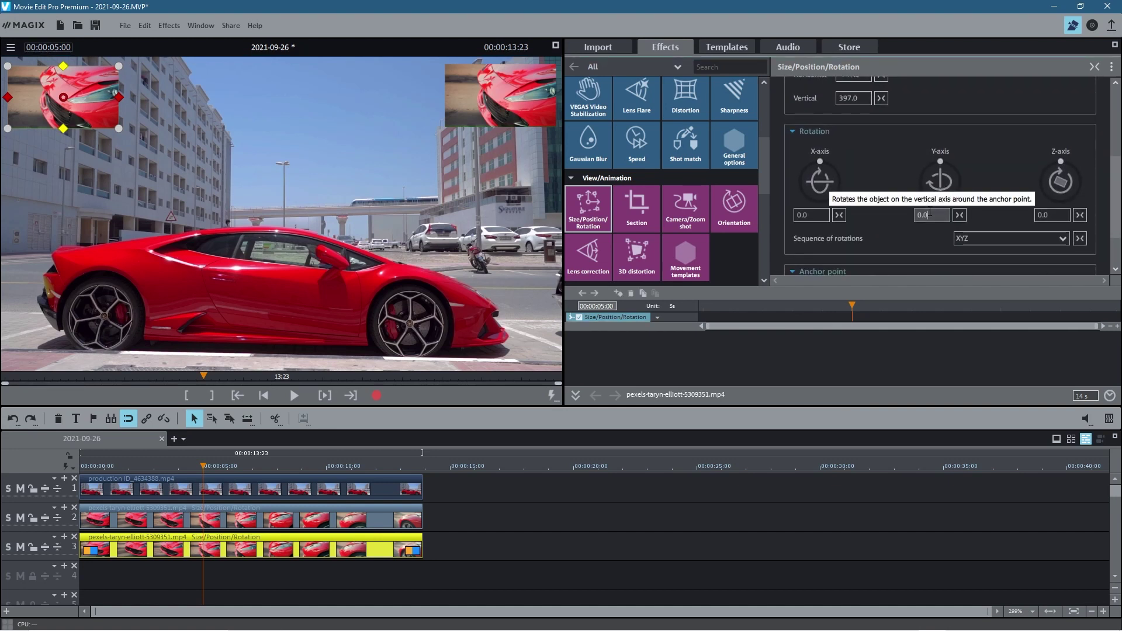
pyautogui.write('180')
pyautogui.press('Return')
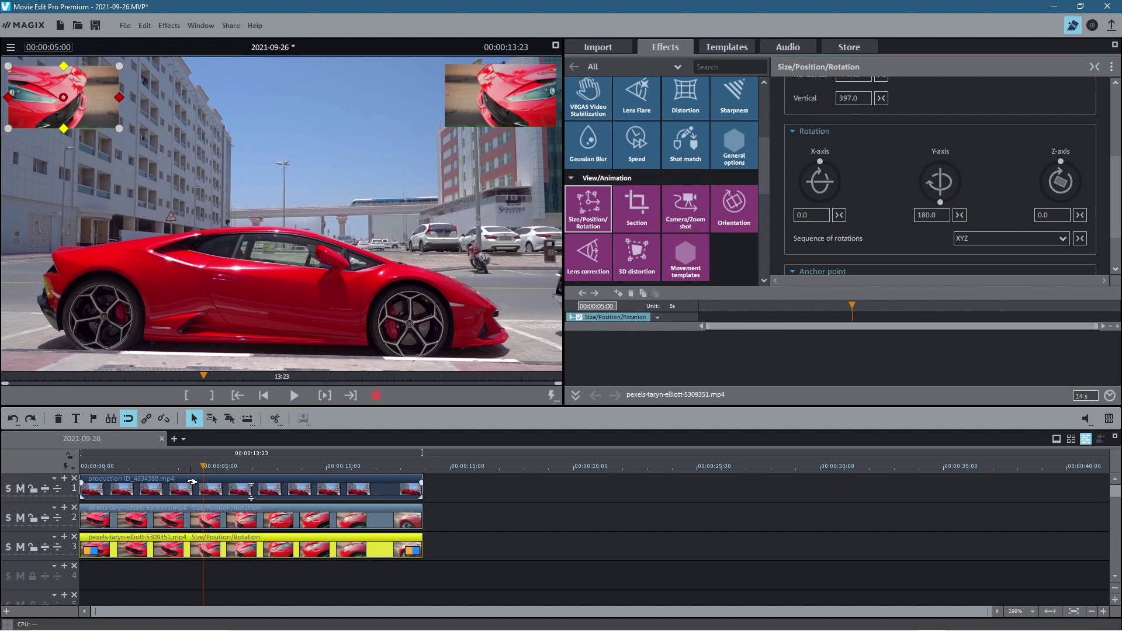
pyautogui.press('Home')
pyautogui.press('space')
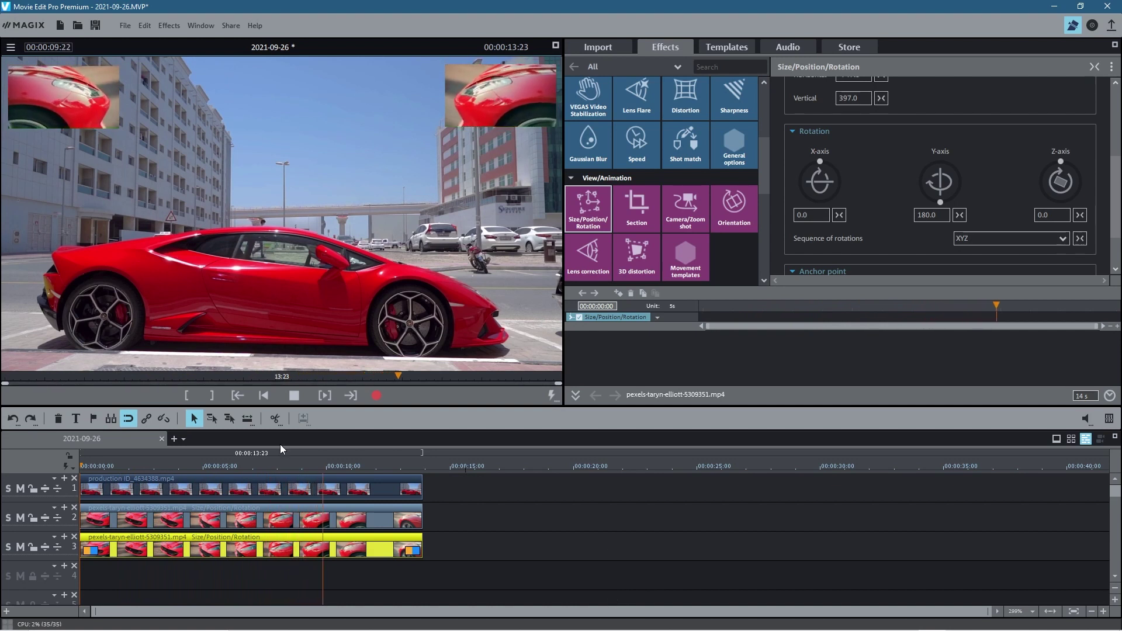
pyautogui.click(295, 397)
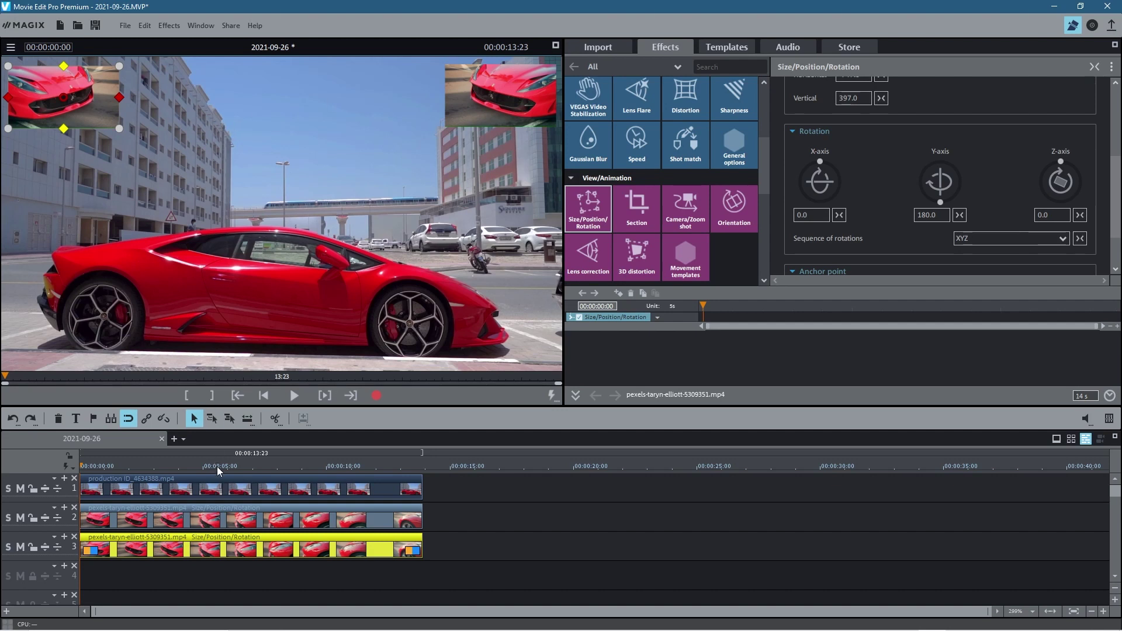
pyautogui.moveTo(216, 466); pyautogui.dragTo(198, 466)
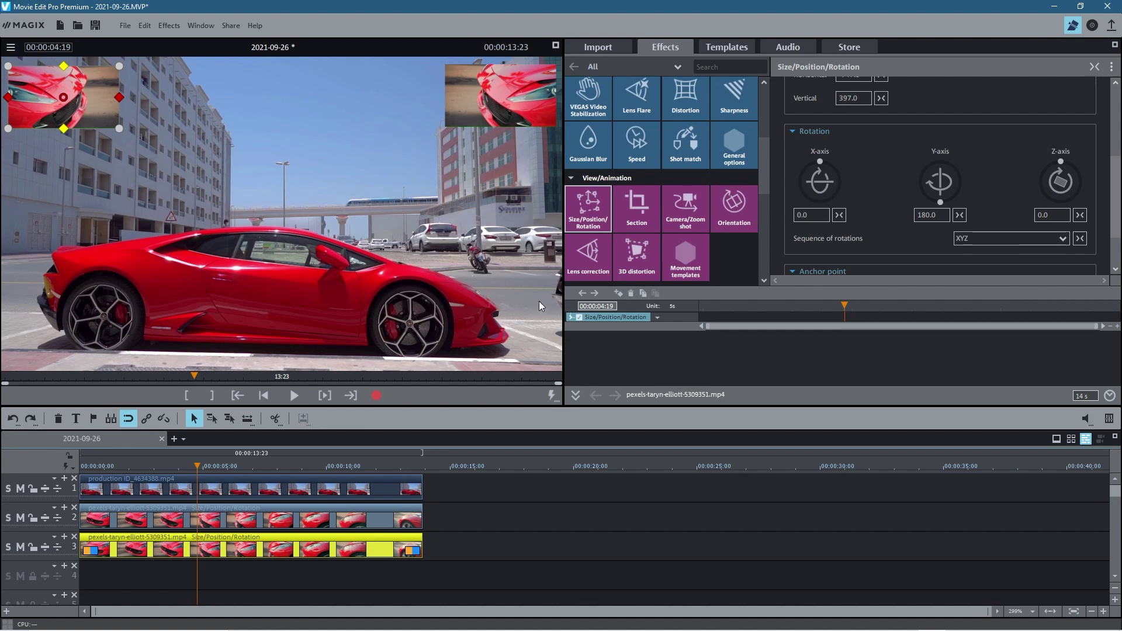
pyautogui.click(497, 528)
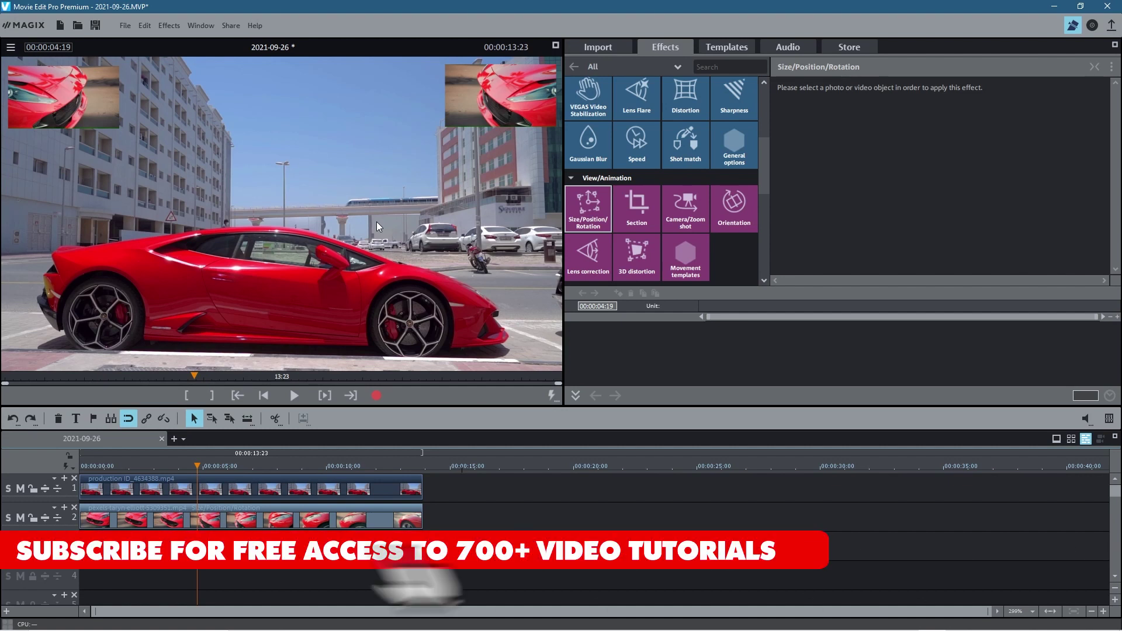
# Save the project as 'p in p' in the Desktop's Picture in Picture Video Tutorial folder
pyautogui.click(122, 23)
pyautogui.click(146, 79)
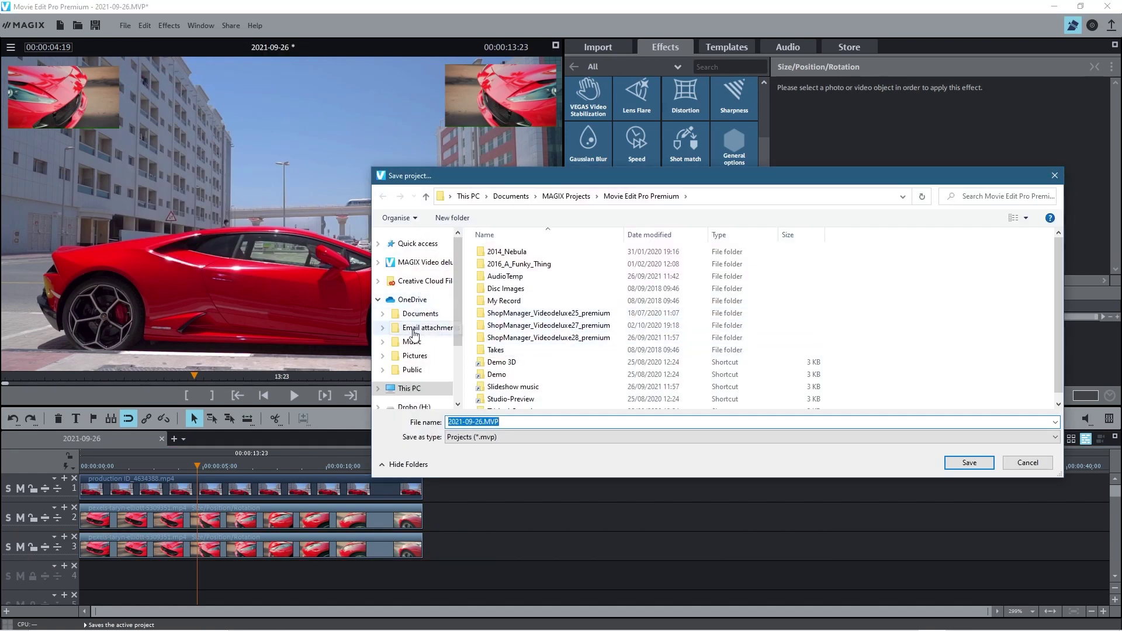
pyautogui.click(409, 388)
pyautogui.doubleClick(666, 260)
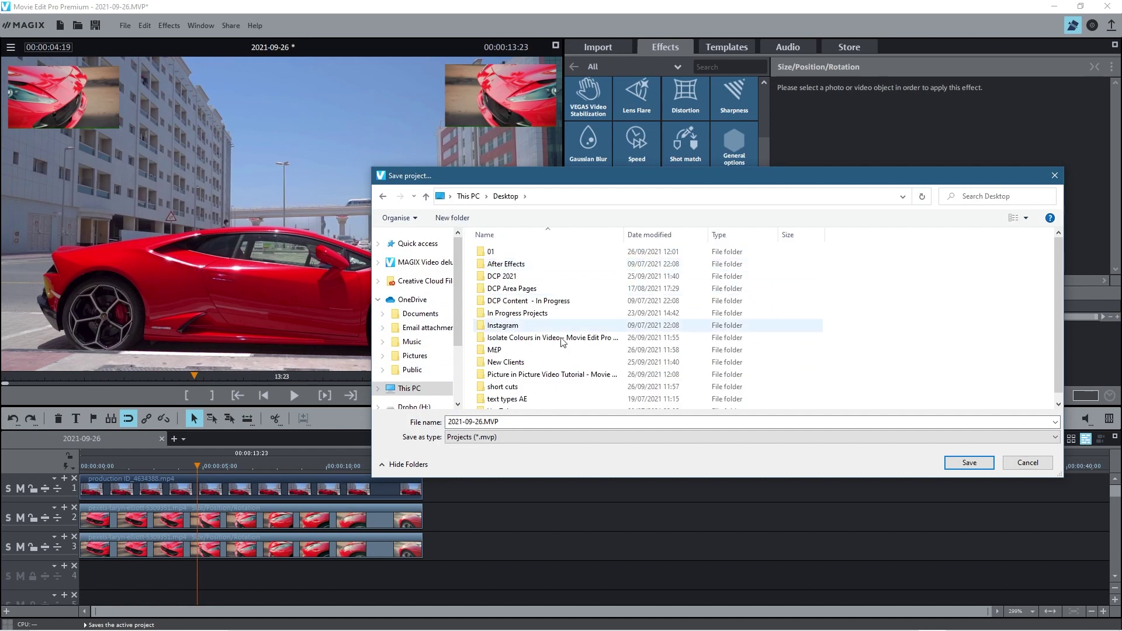
pyautogui.doubleClick(549, 374)
pyautogui.write('p')
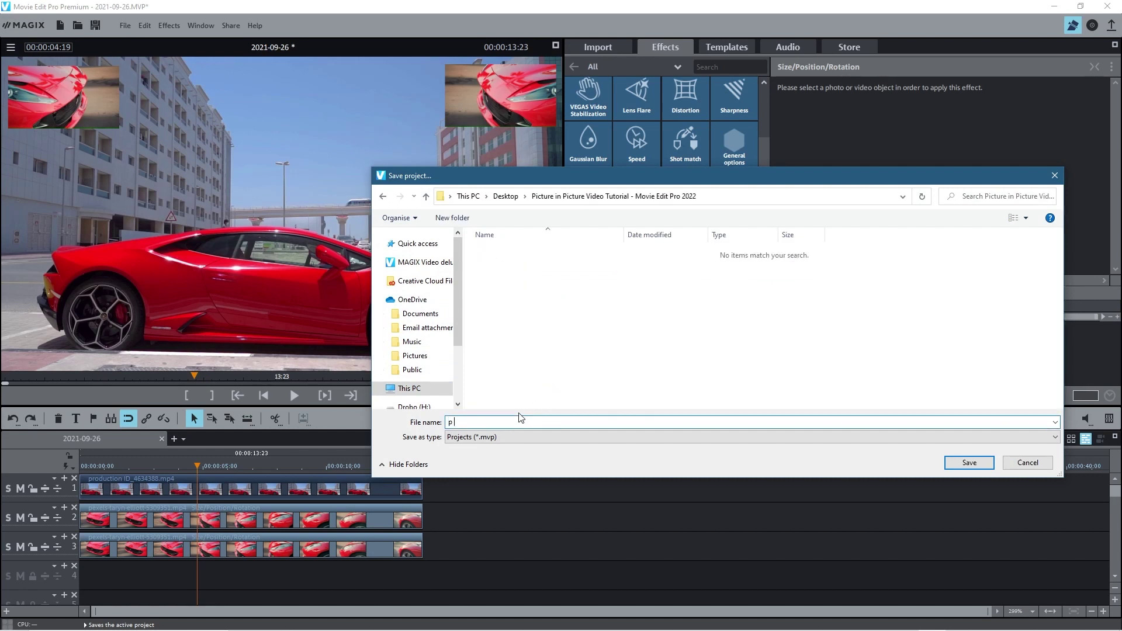
pyautogui.write(' in p')
pyautogui.click(982, 463)
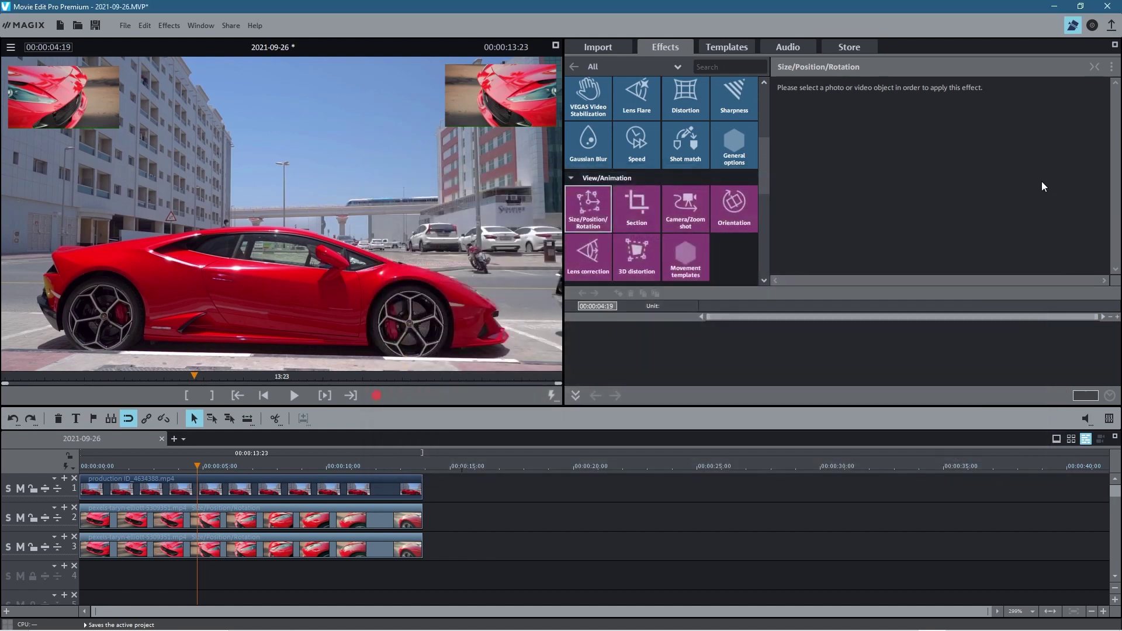
# Exit Movie Edit Pro and select p in p.MVP among the tutorial folder's files
pyautogui.click(1106, 13)
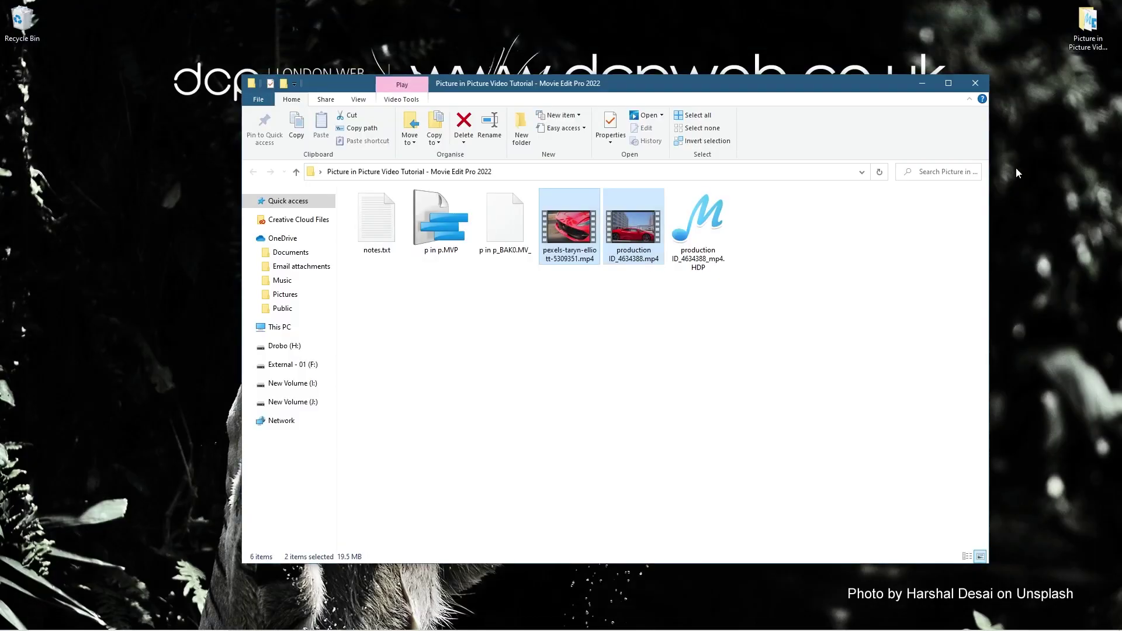
pyautogui.click(451, 233)
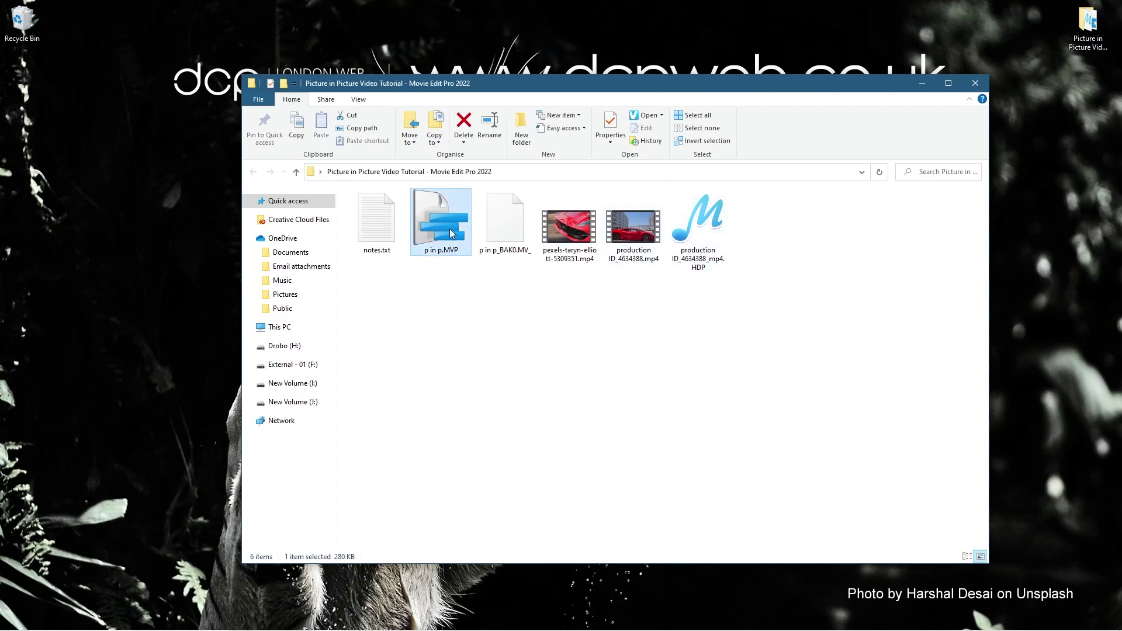